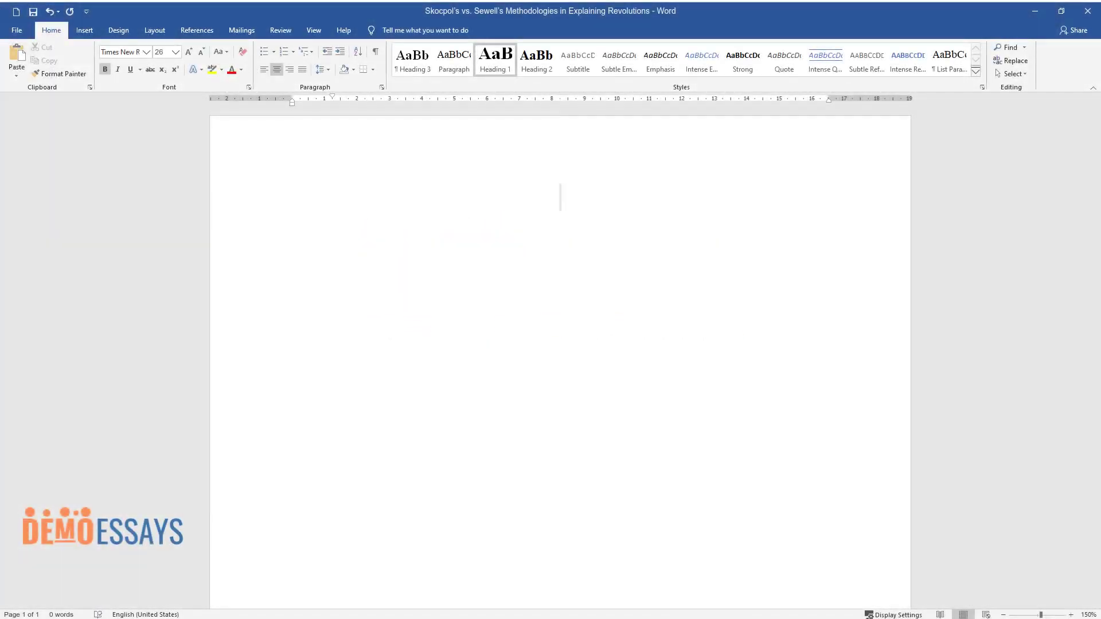
Type the title 'Skocpol's vs. Sewell's Methodologies in Explaining Revolutions' and start a body line beneath it
text(Skocpol's vs. Sewell's M)
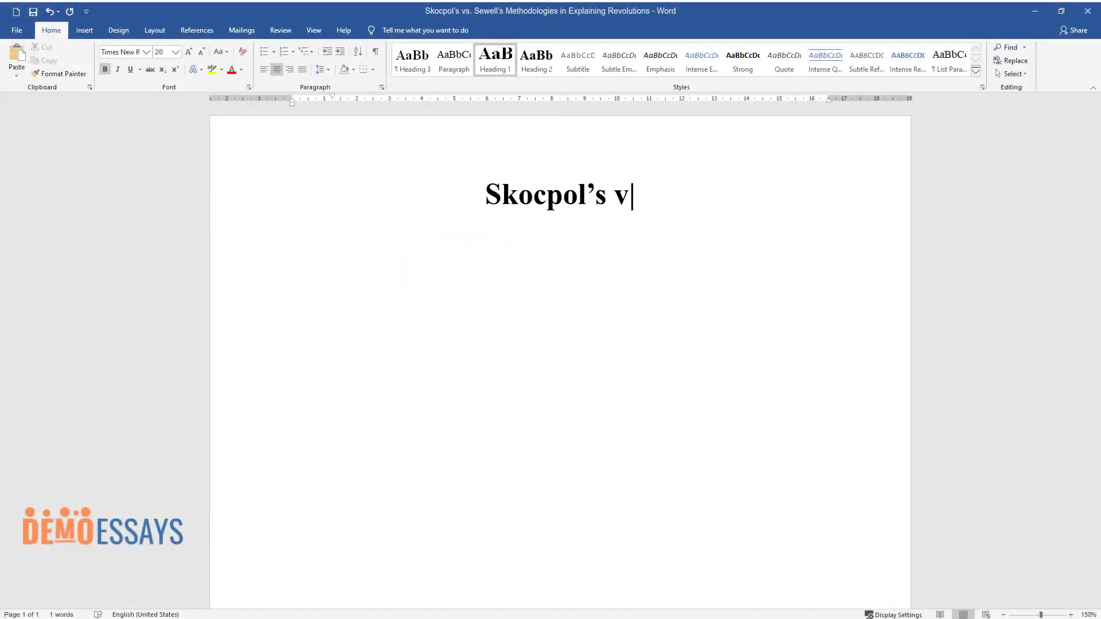
text(ethodologies )
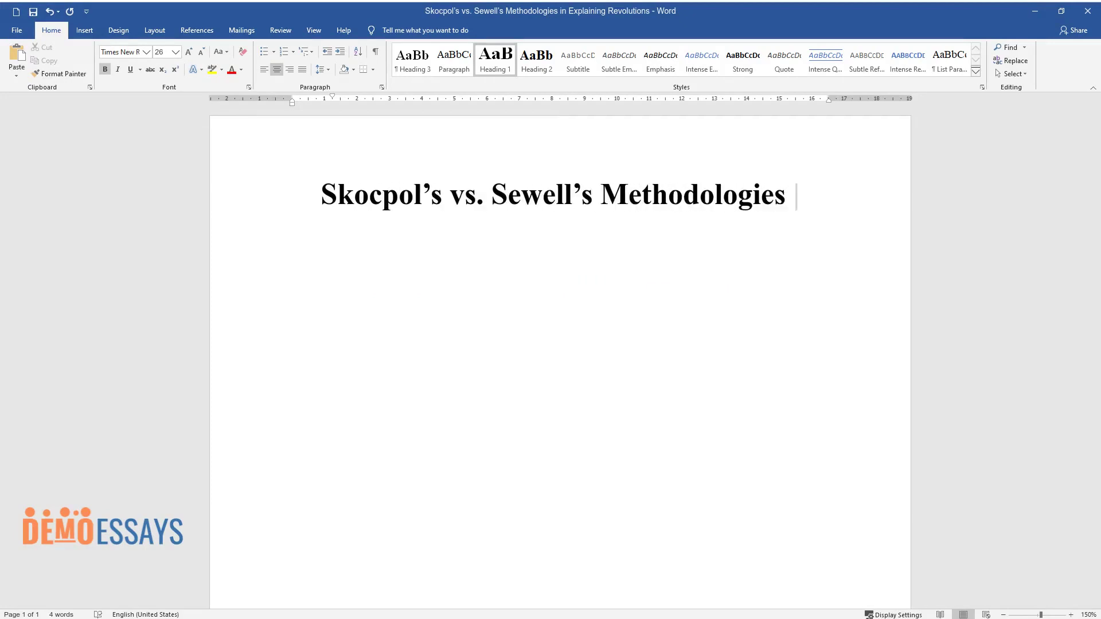
text(in Explaining Revolutions)
key(Return)
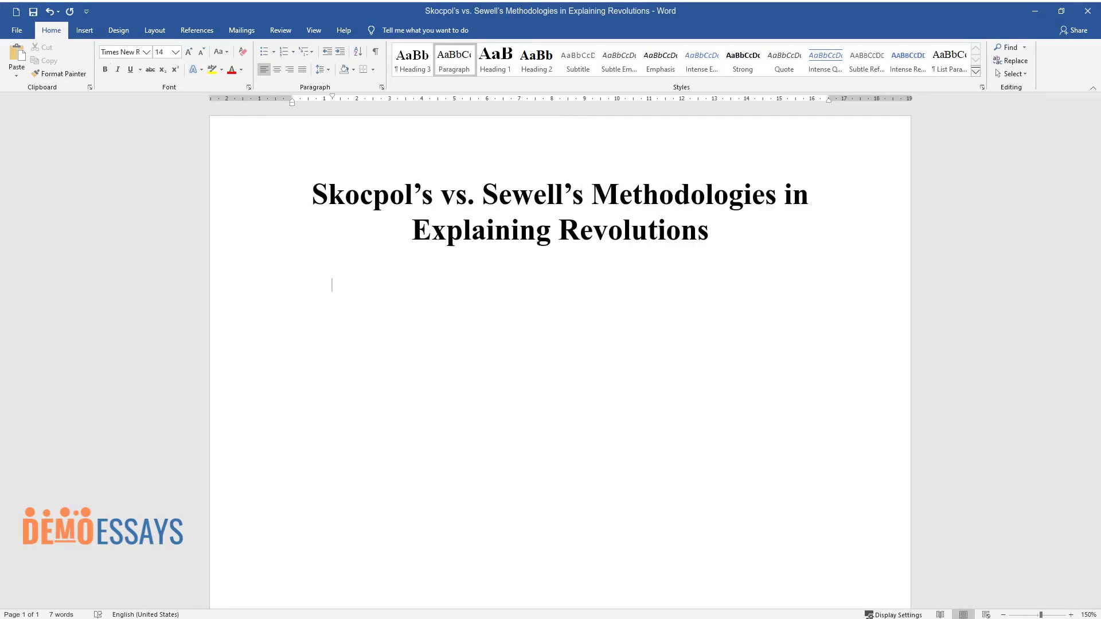
Write the opening paragraph on Marxism's interpretations, ending 'driving forces of a revolution.', and begin a new paragraph
text(The philosophy of Marxism represents a comple)
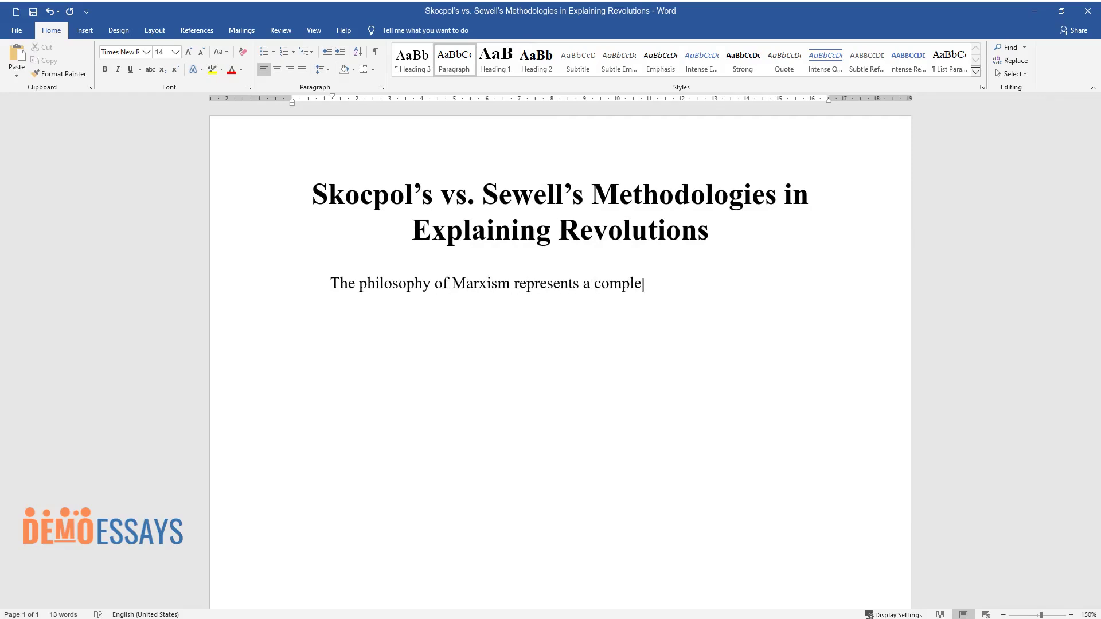
text(x amalgamation of interpretations )
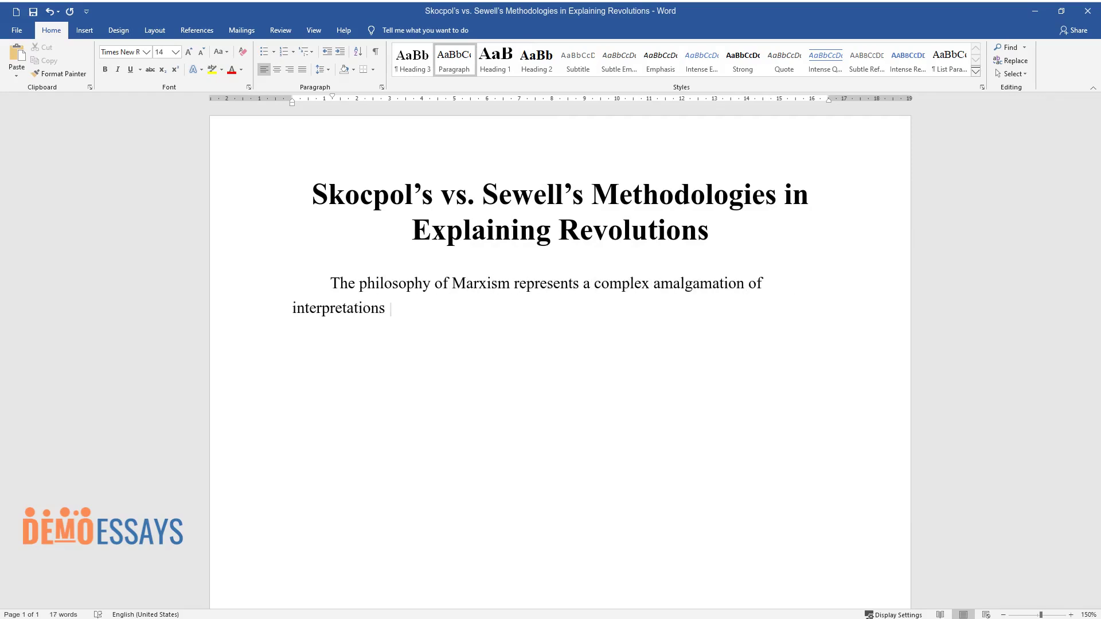
text(of the conflict between the workin)
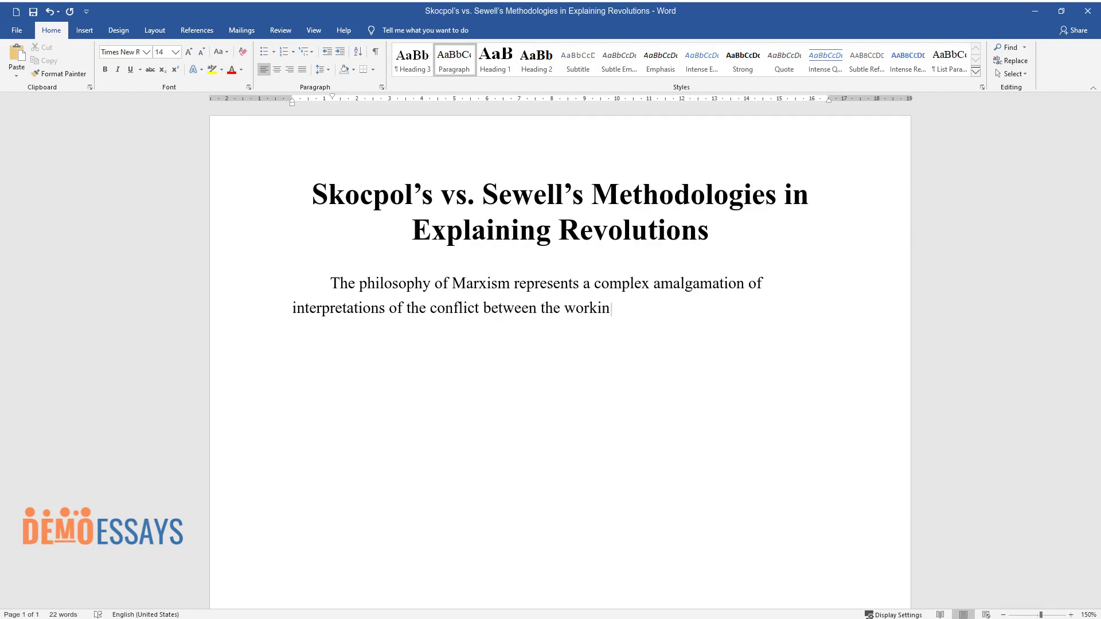
text(g class and the bourgeois. As a r)
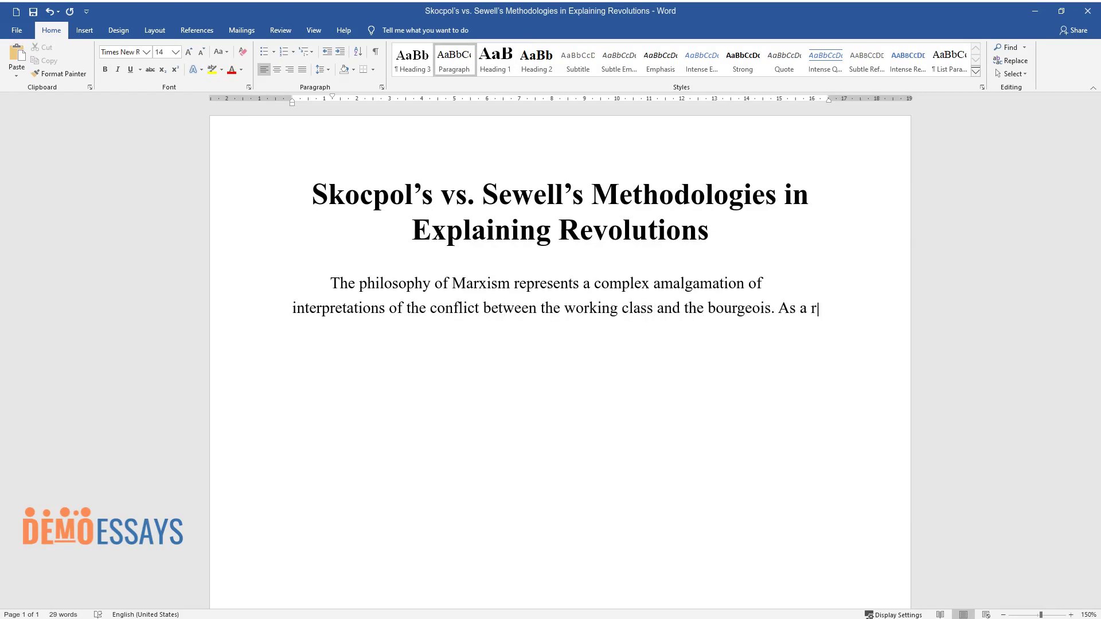
text(esult, the interpretations of the )
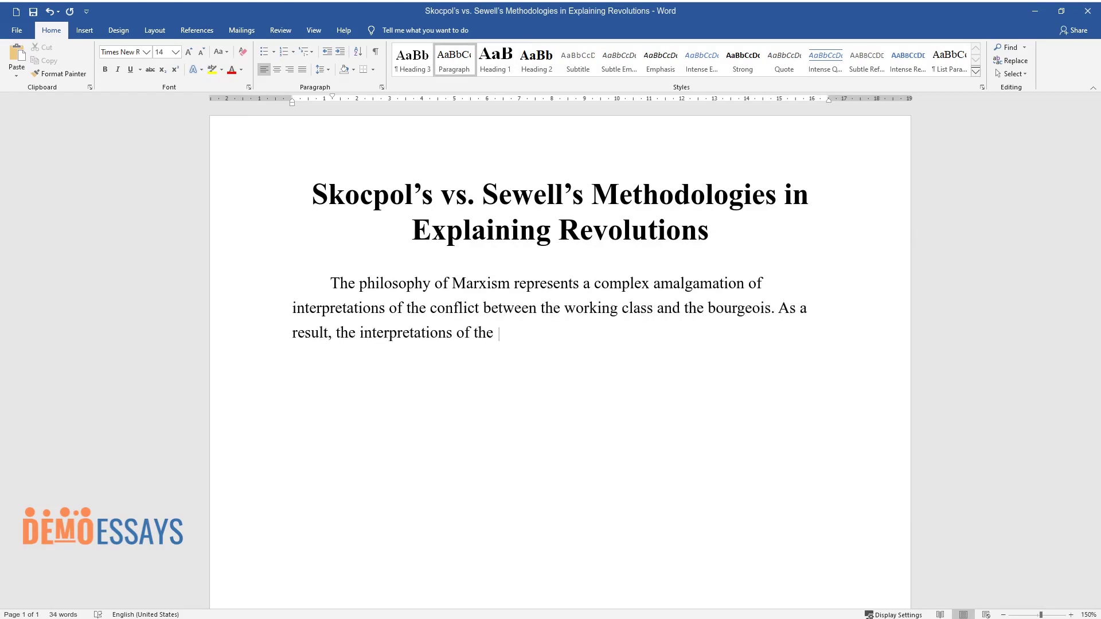
text(Marxist theory also vary quite wil)
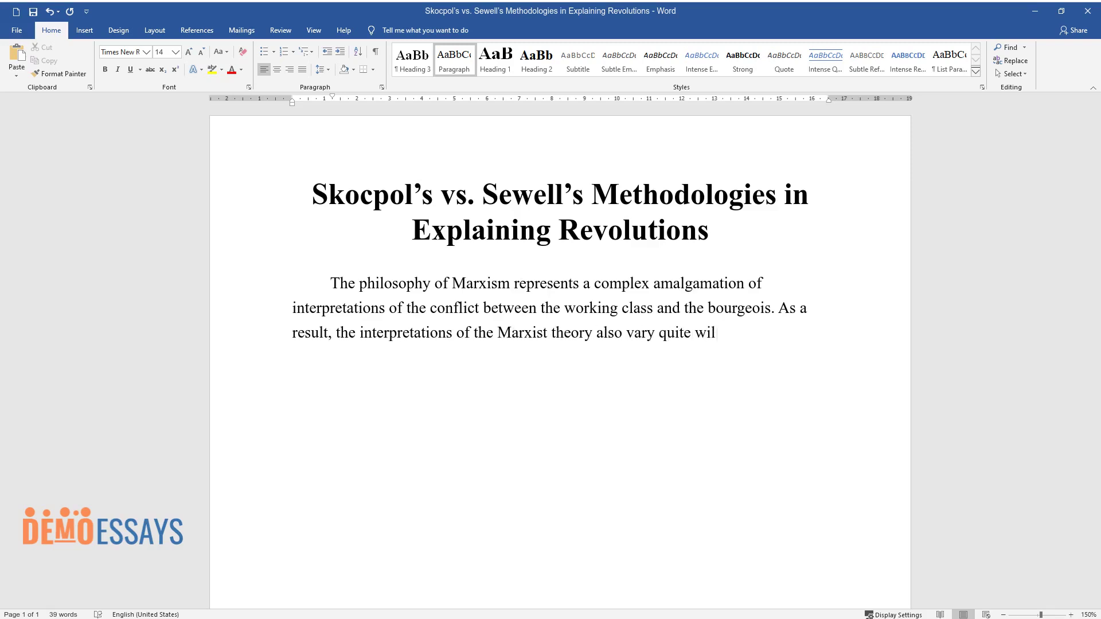
text(dly. Skocpol's idea of Marxism as the combination of social and pol)
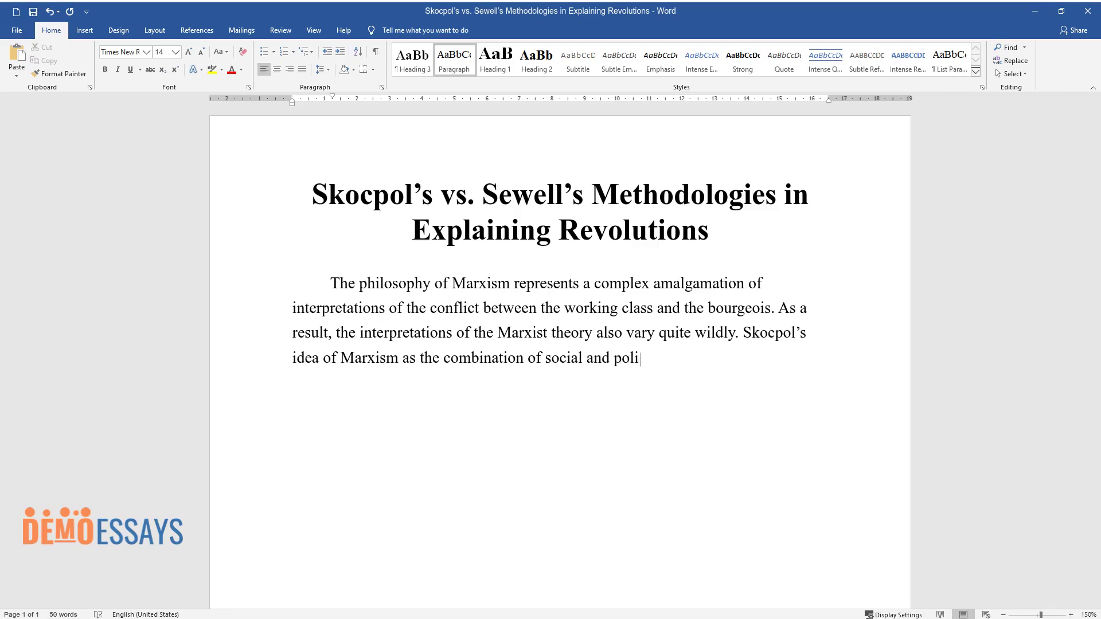
text(ing change is quite different from that of Hall, wh)
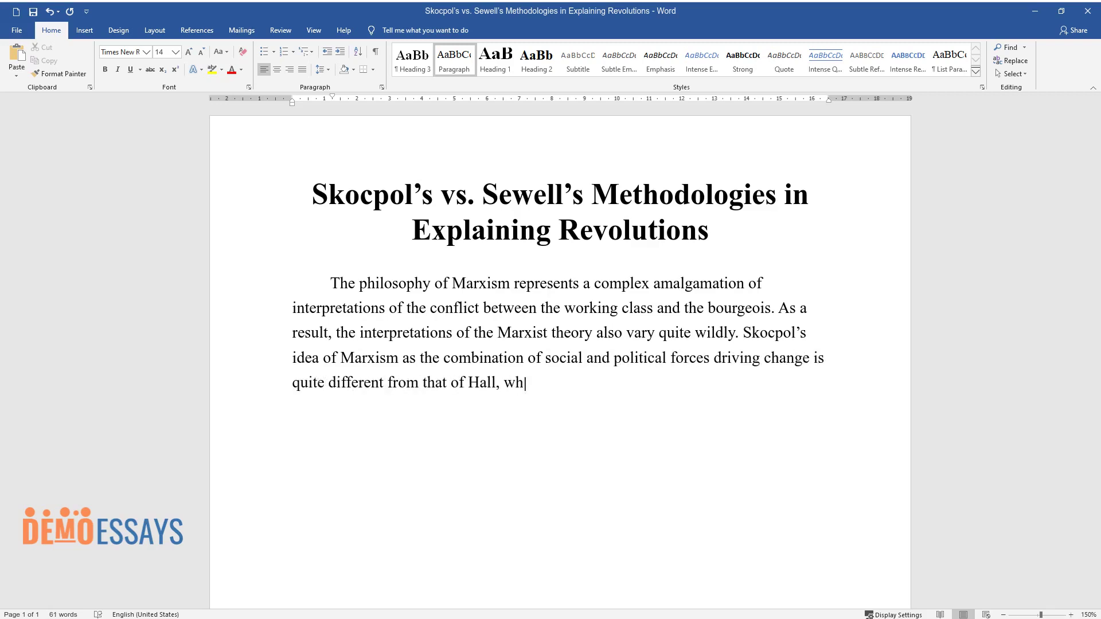
text(o represents Marxism as the study )
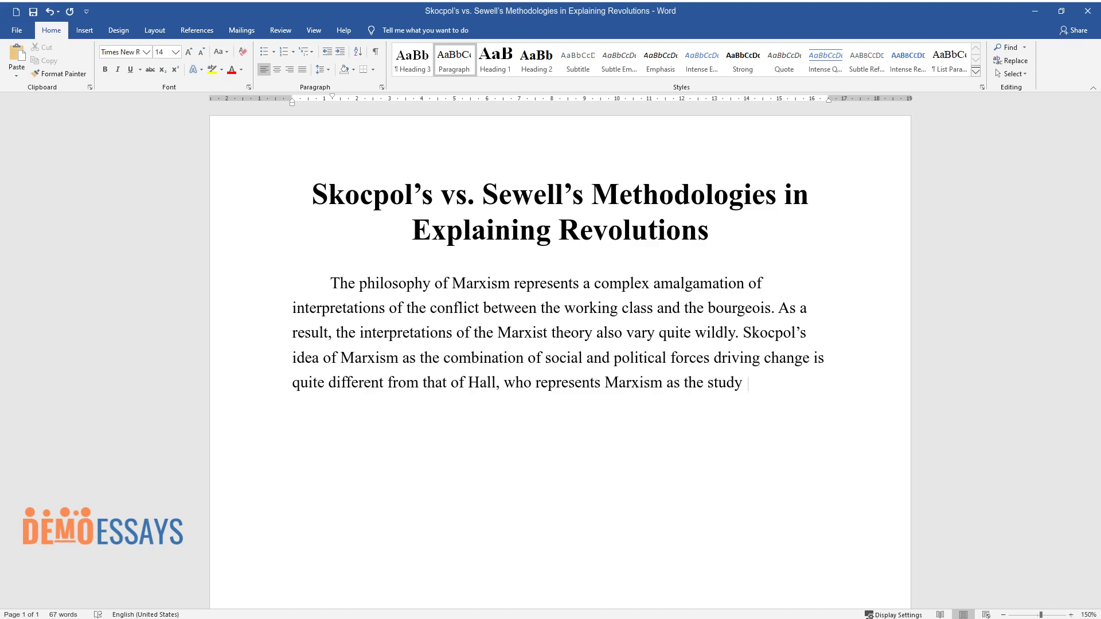
text(of economic injustice. Similarly, )
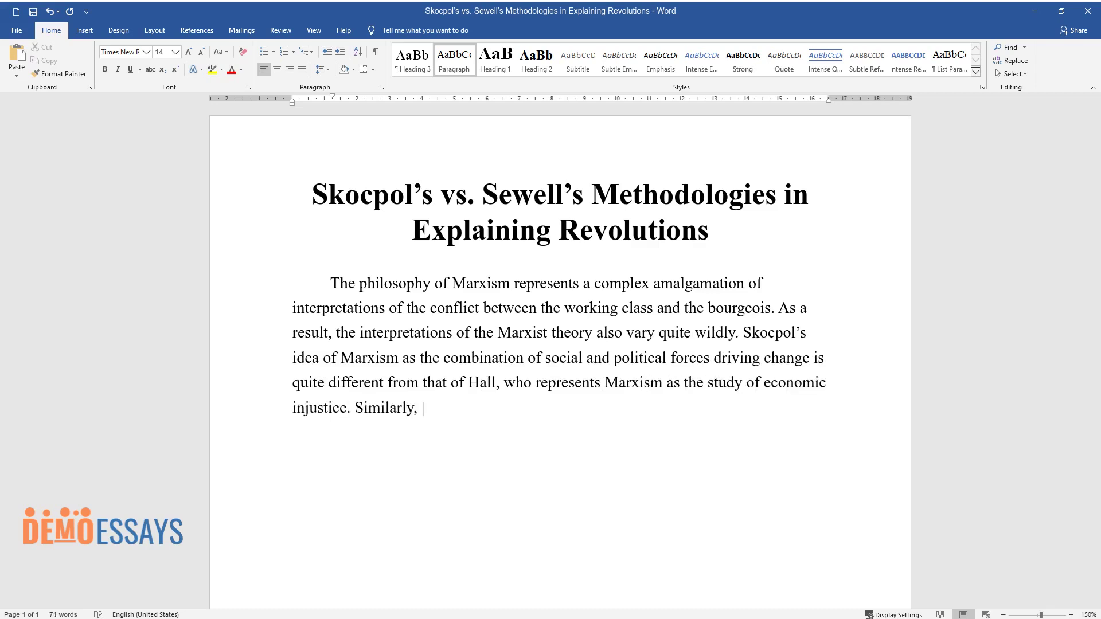
text(there are certain differences in h)
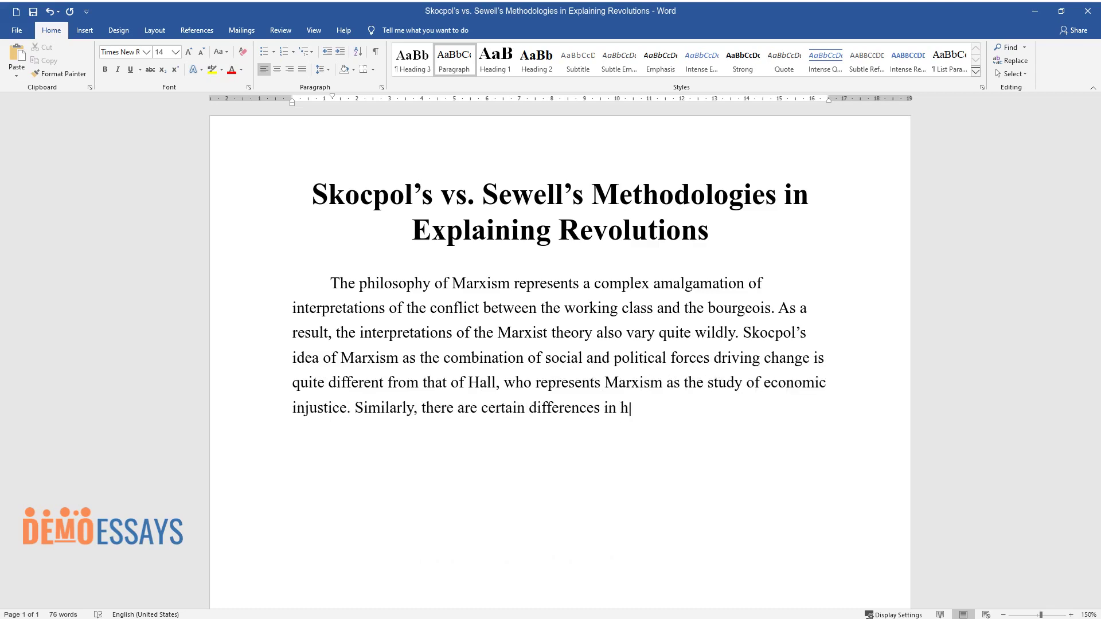
text(ow Skocpol and Sewell interpret th)
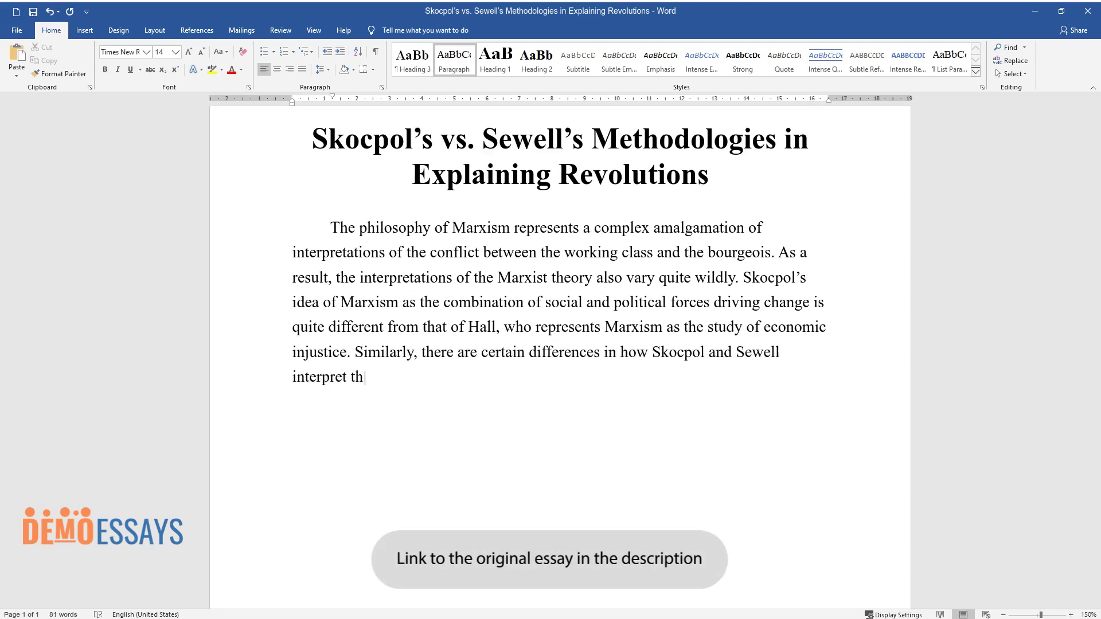
text(e concept of revolution in the co)
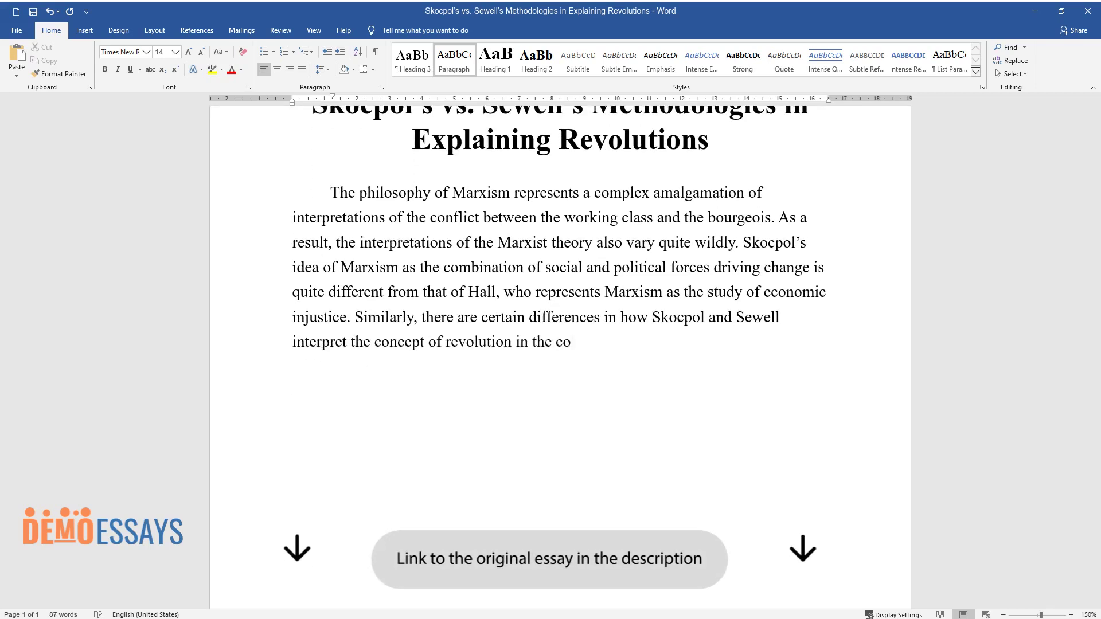
text(ntext of Marxist teachings. Wherea)
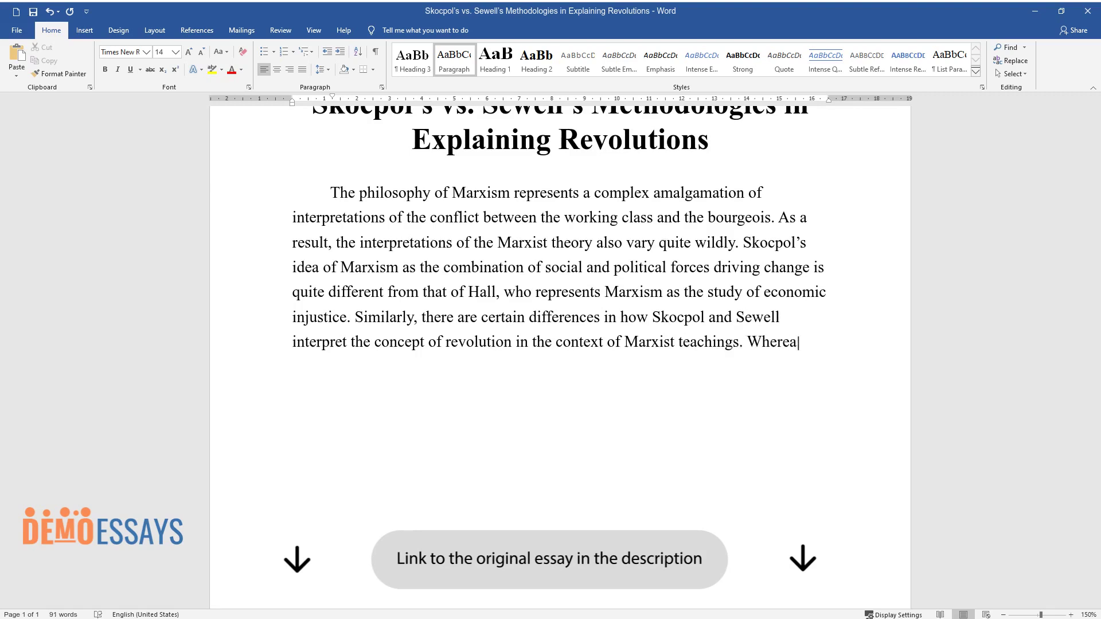
text(s Skocpol focuses on the societal )
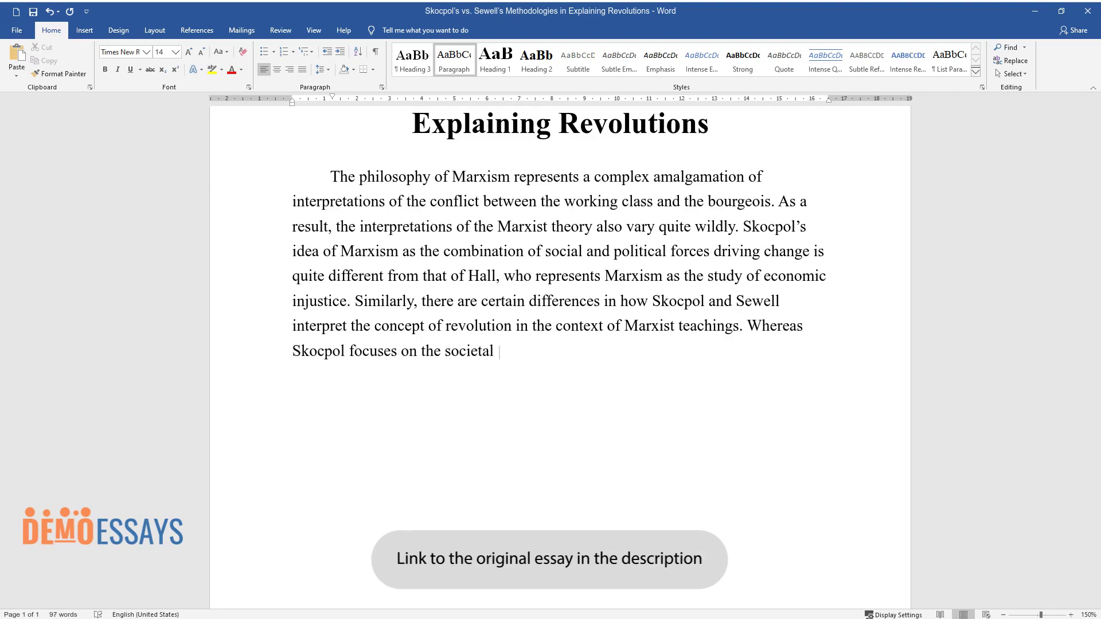
text(and structural transformation that)
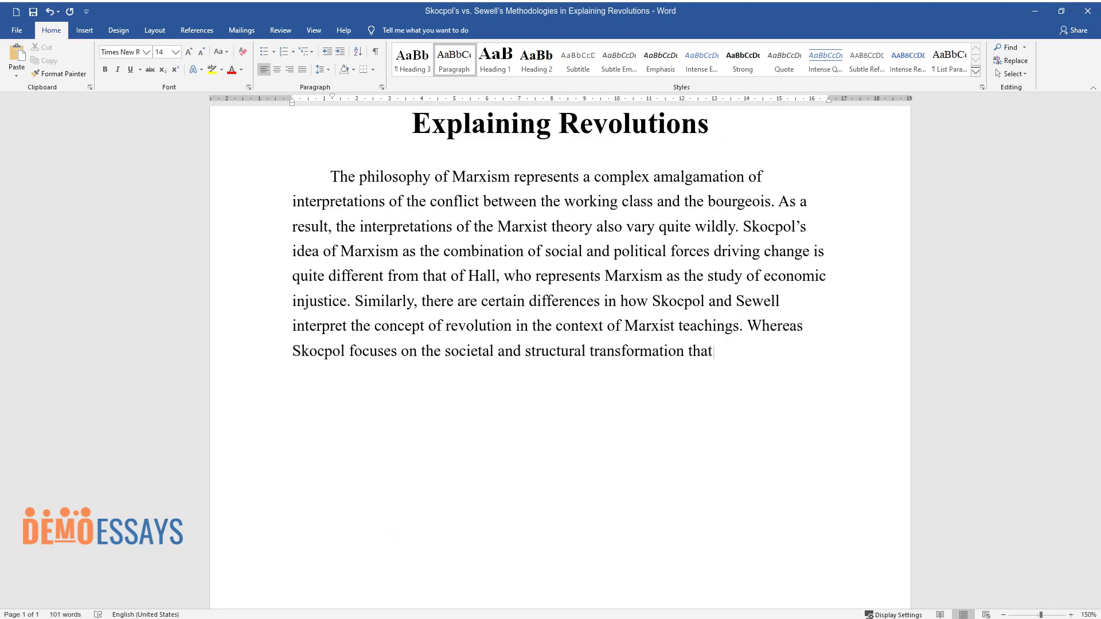
text( a revolution typically implies, S)
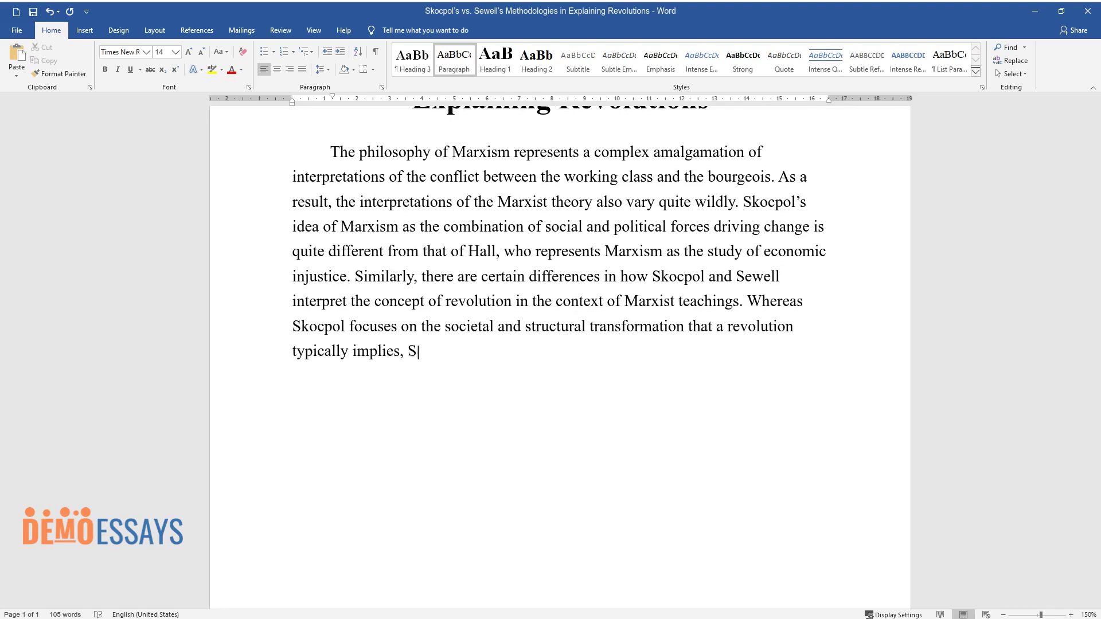
text(ewell tends to focus on the economic compon)
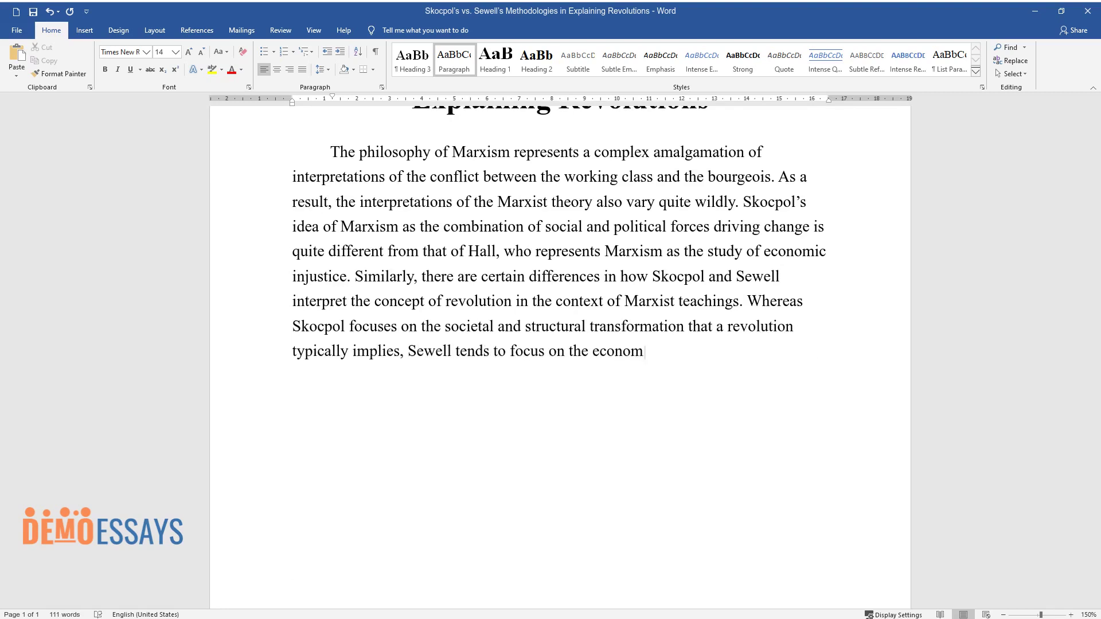
text(ent as one of the driving forces o)
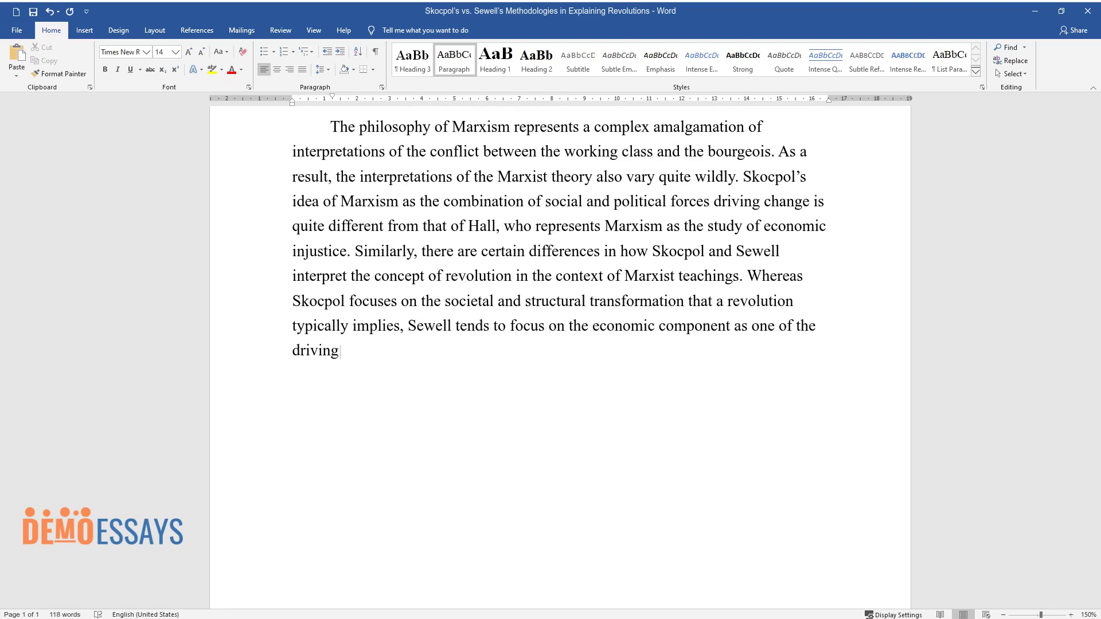
text(f a revolution.)
key(Return)
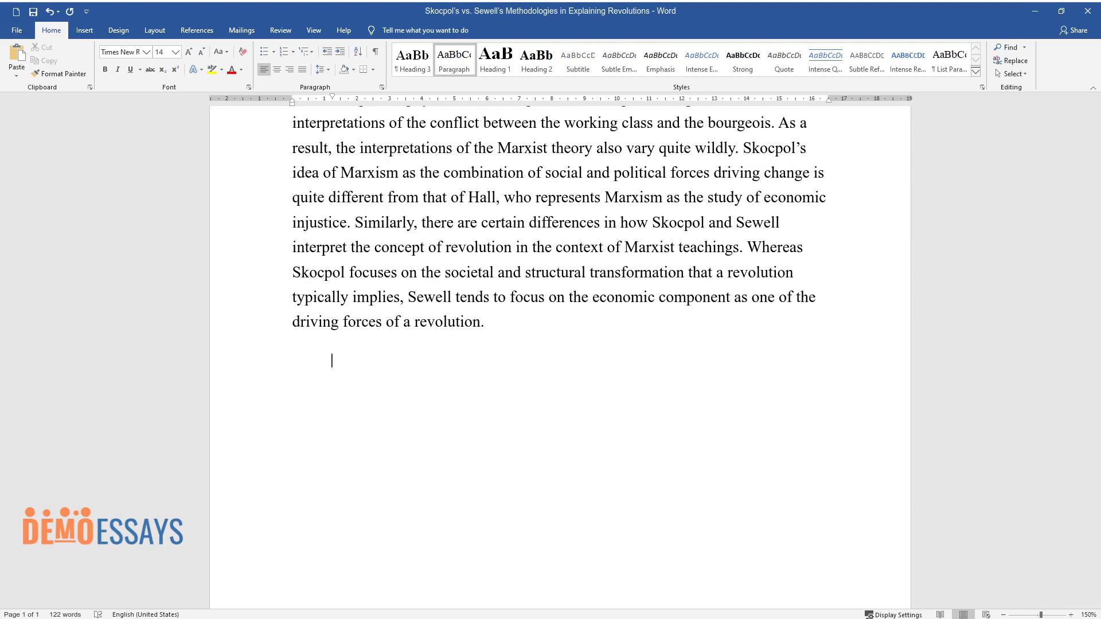
Write the paragraph on how Skocpol's and Sewell's methodologies differ, ending 'class-related differences instead.'
text(The difference betw)
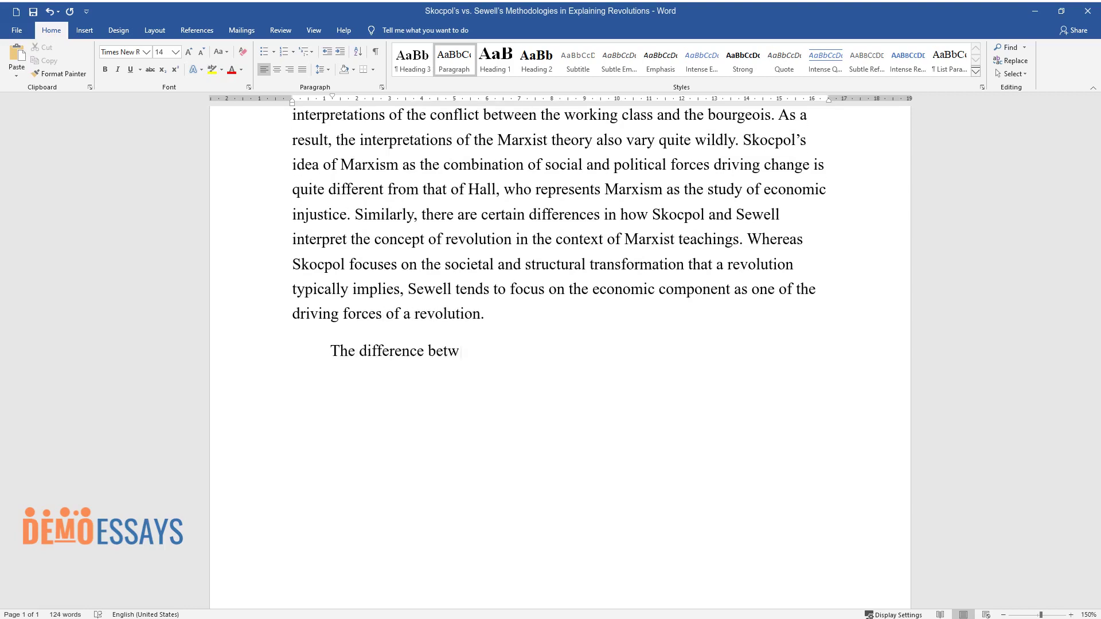
text(een Skocpol's and Sewell's political meth)
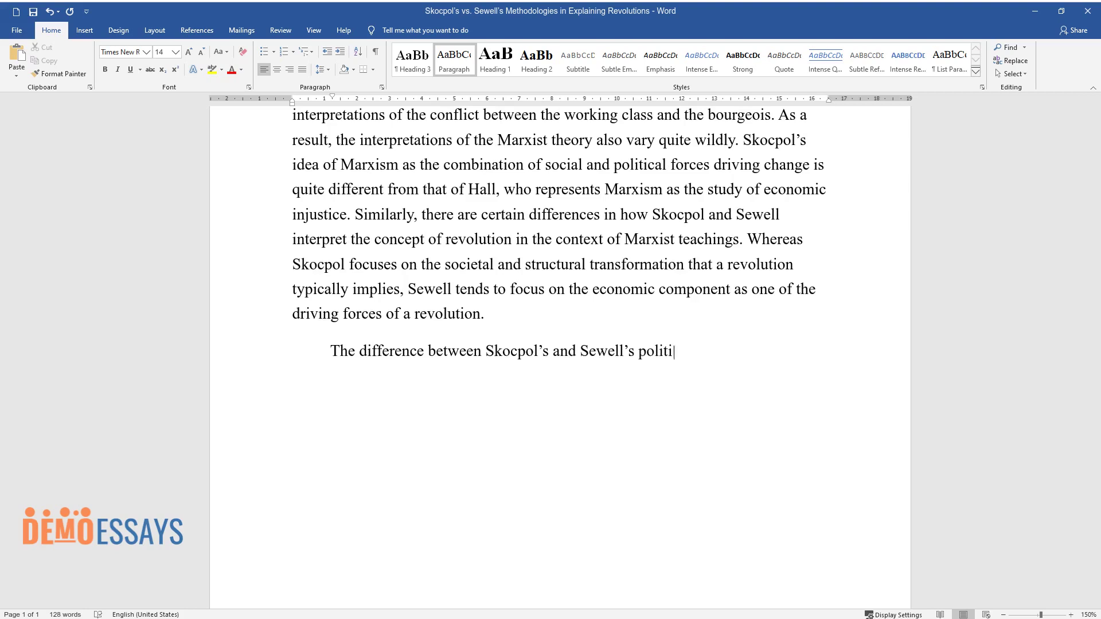
text(odologies might seem to be barely noticeable, yet distincti)
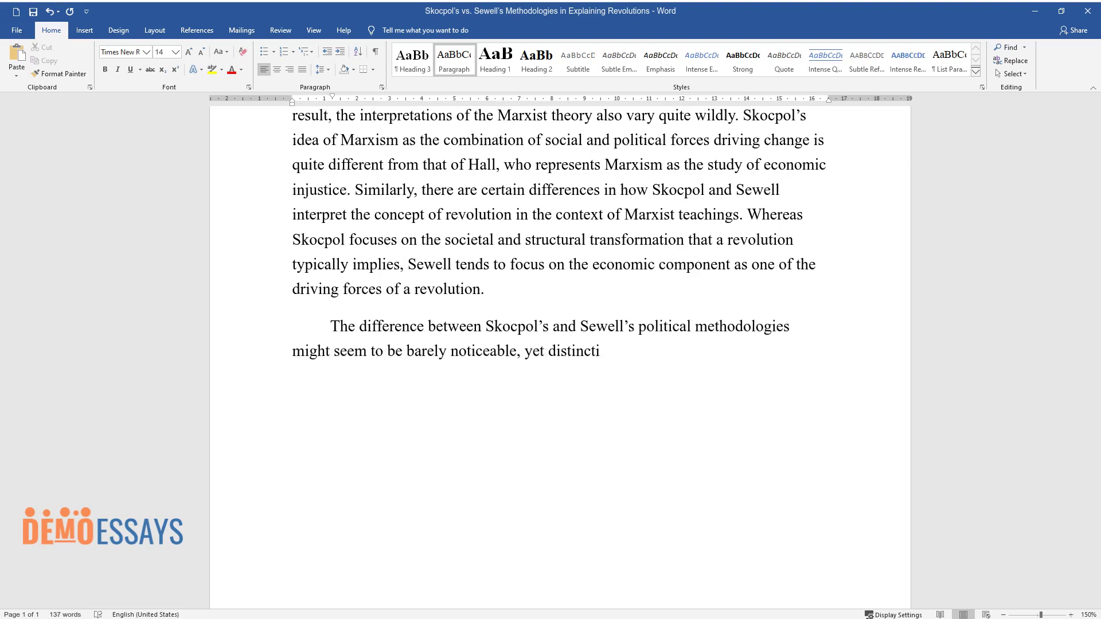
text(ve differences appear rather visi)
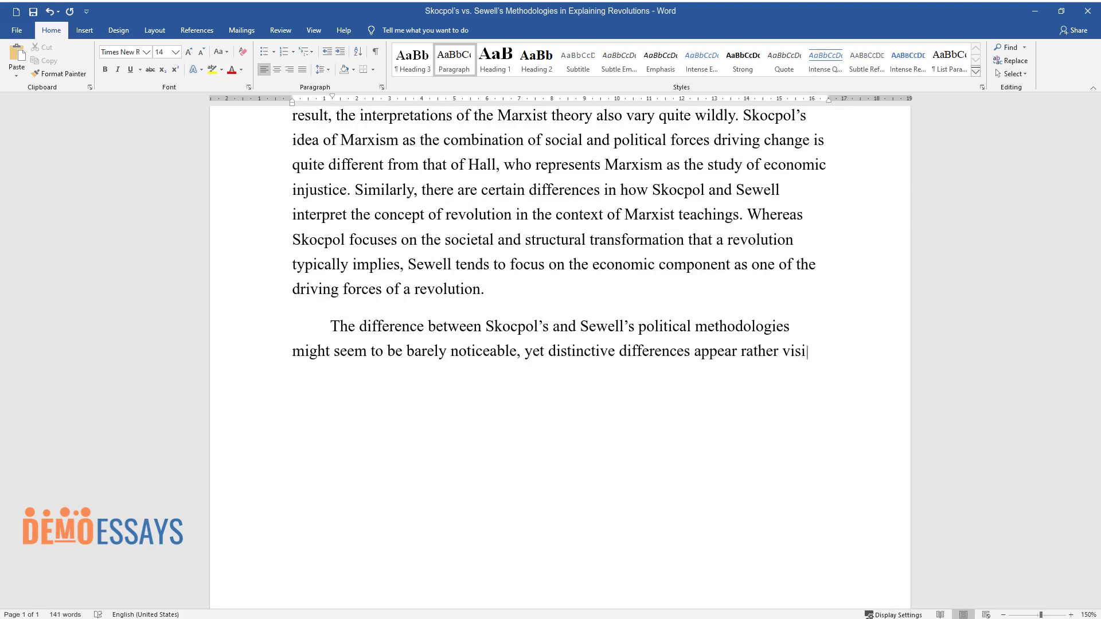
text(ble after a more thorough analysi)
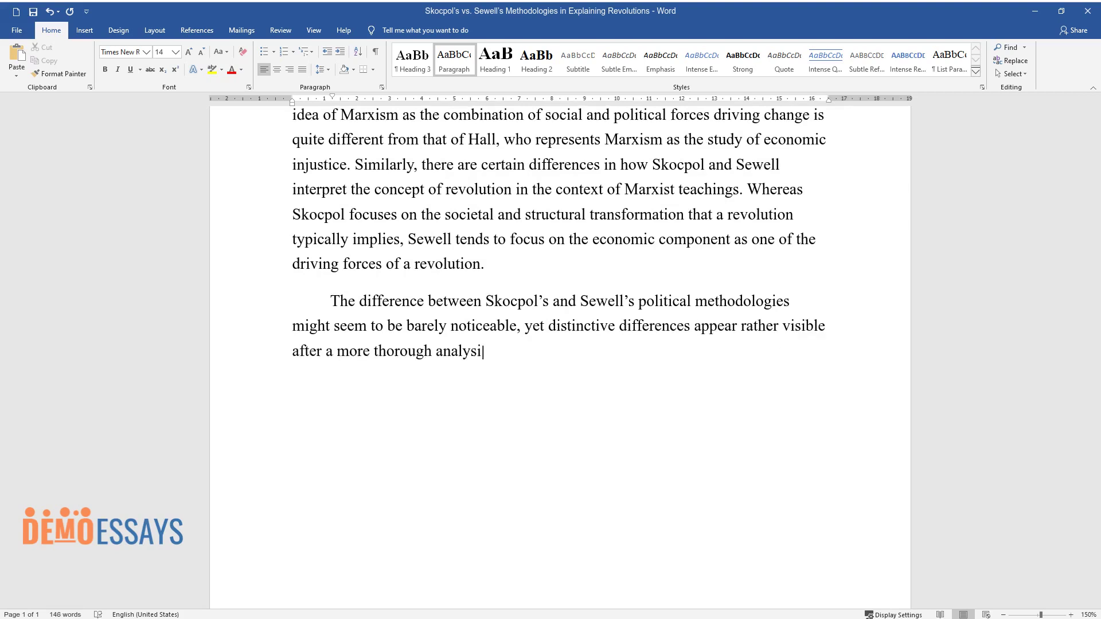
text(s. Specifically, Skocpol’s approac)
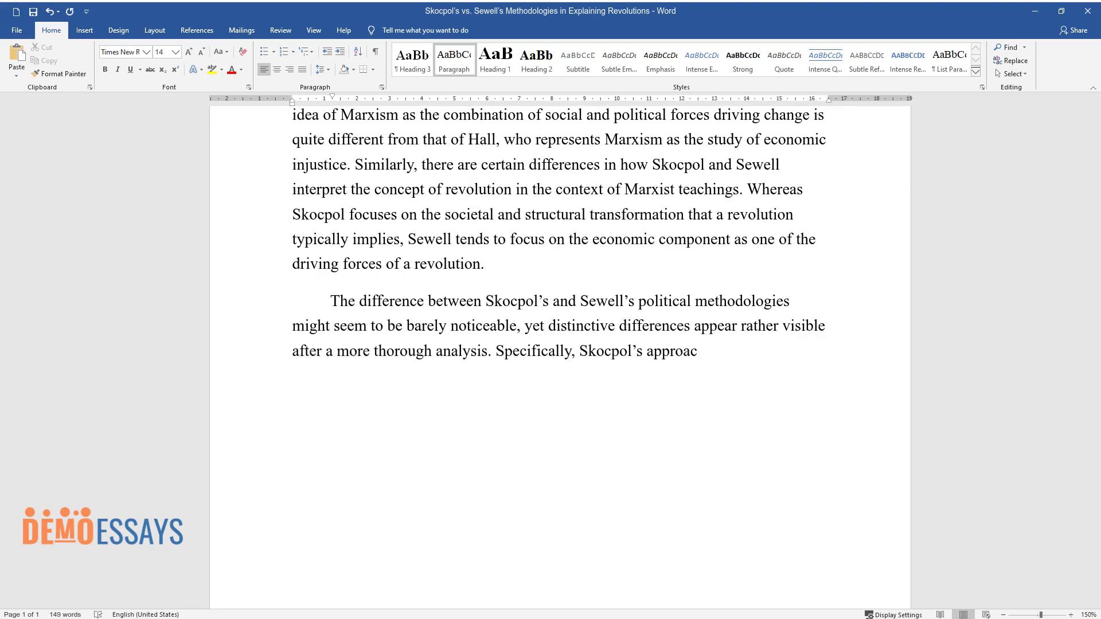
text(h toward methodology seems to emb)
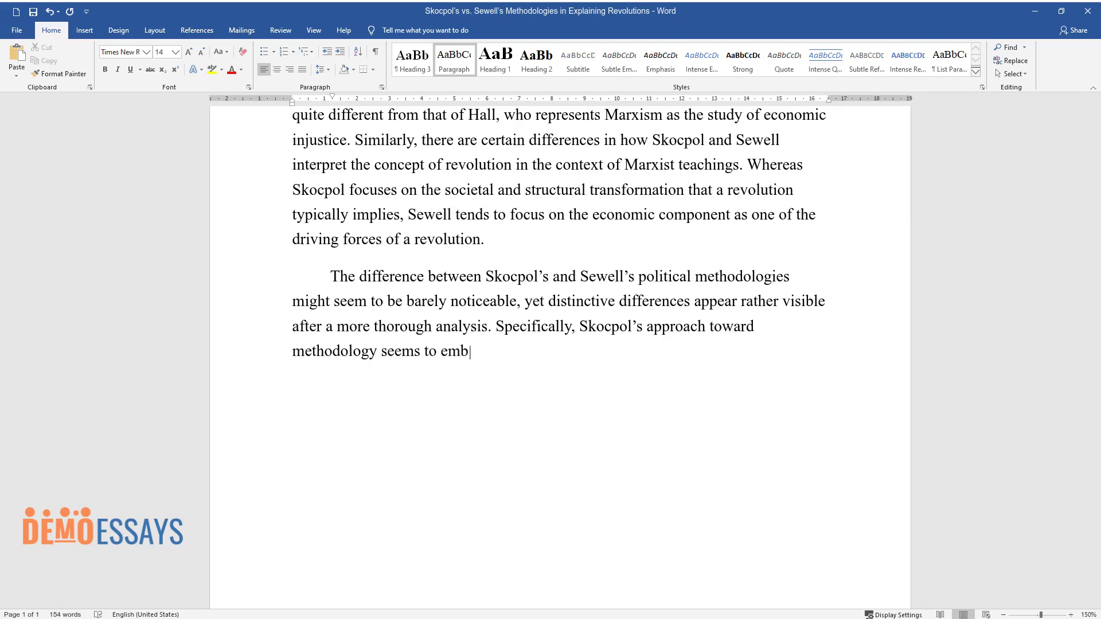
text(race the structural perspective o)
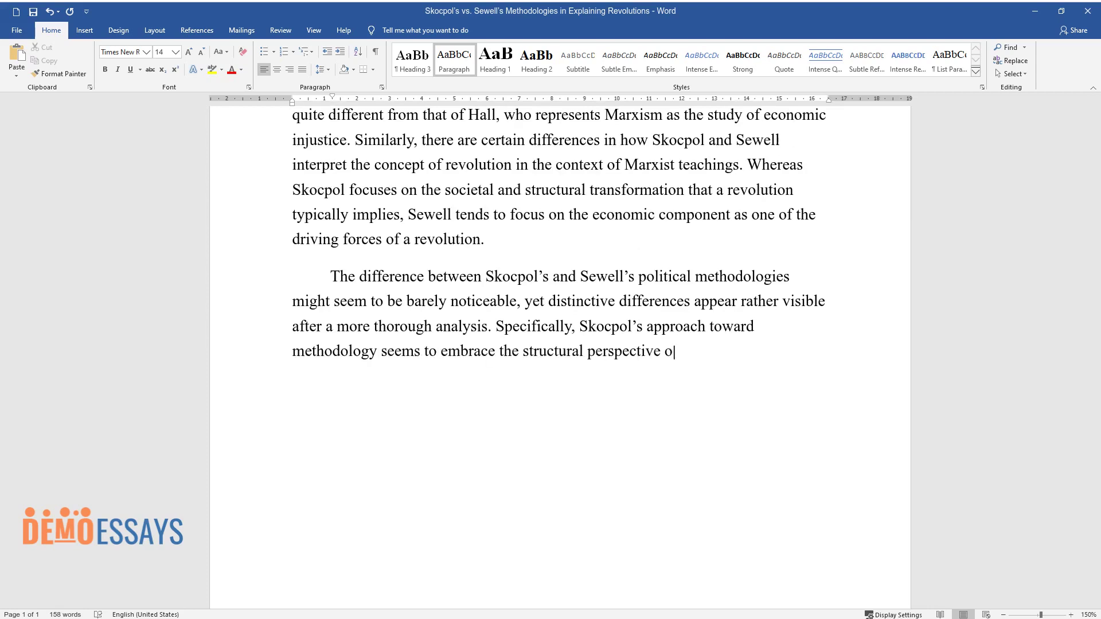
text(n the development and implementati)
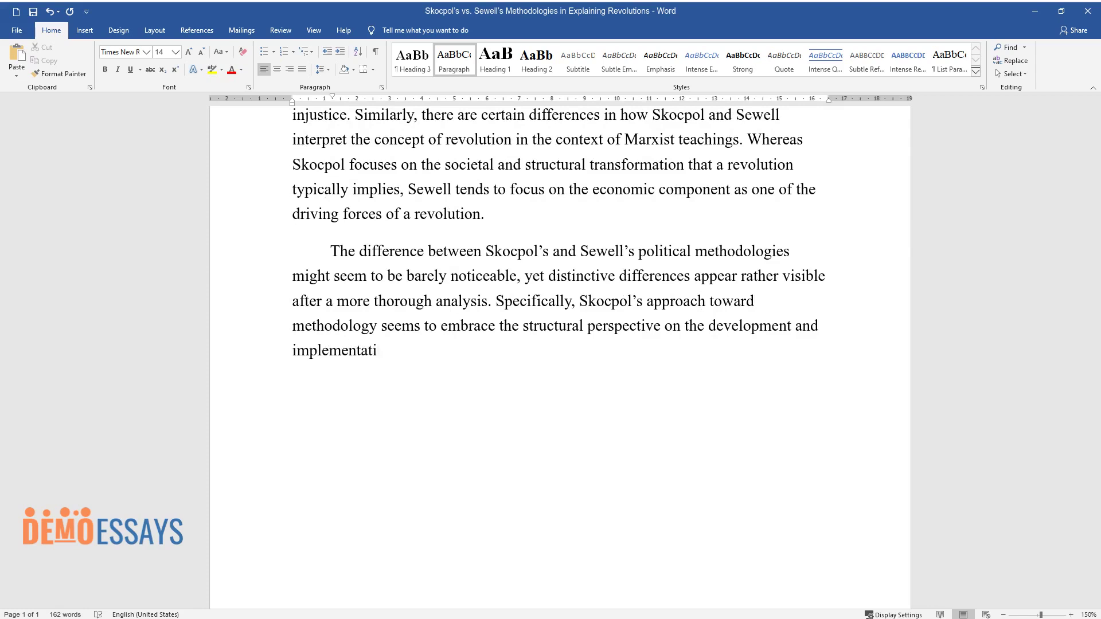
text(on of revolutions. Specifically, )
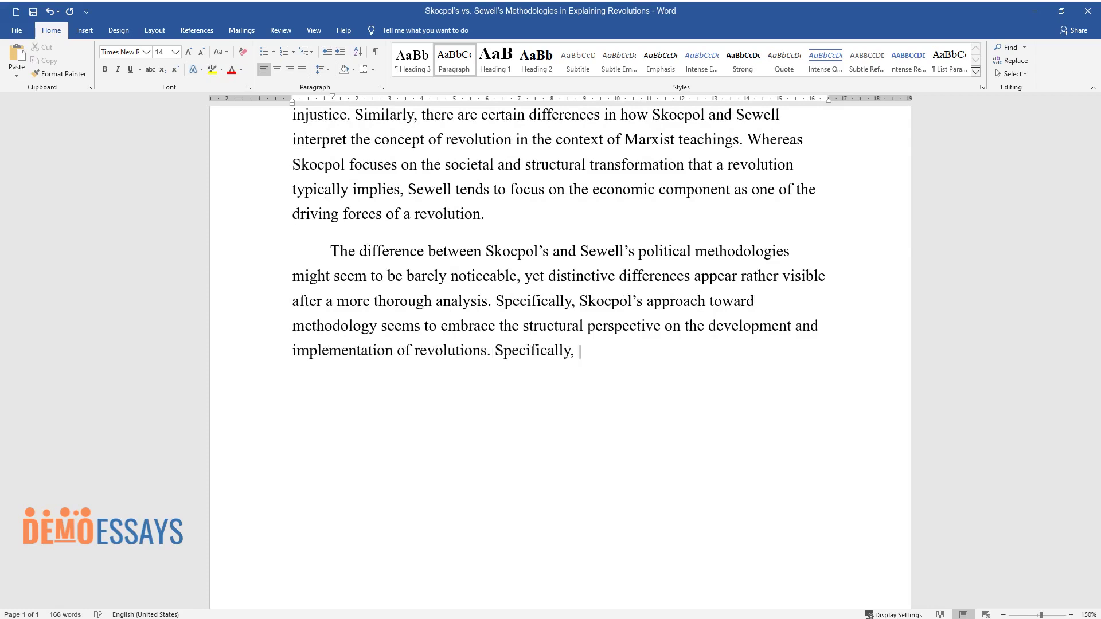
text(unlike Sewell, who represents rev)
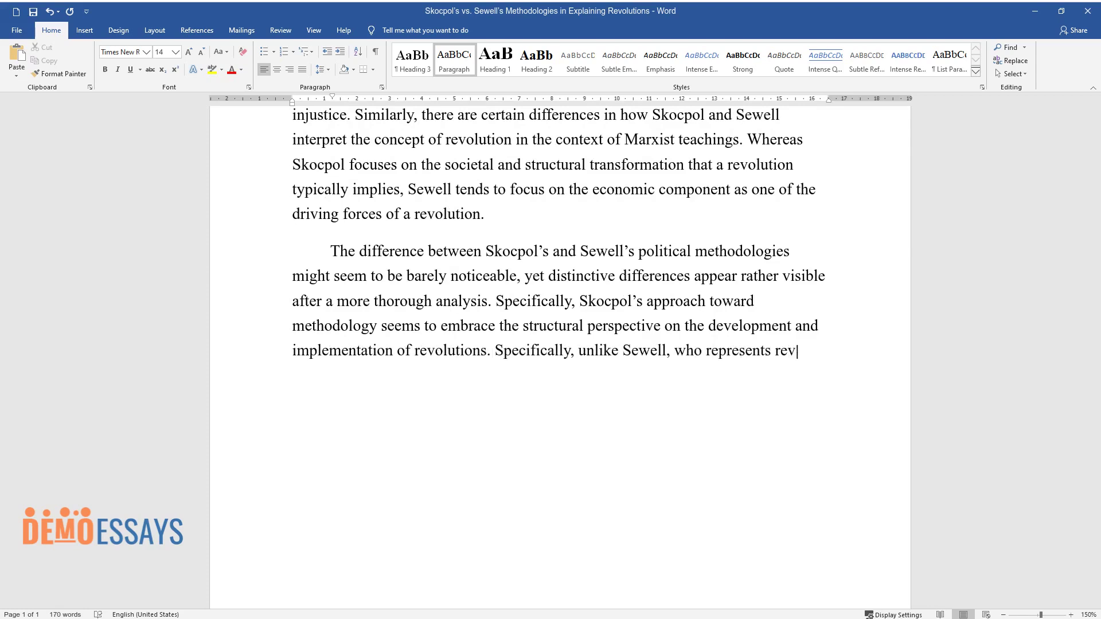
text(olutions as a nearly chaotic force)
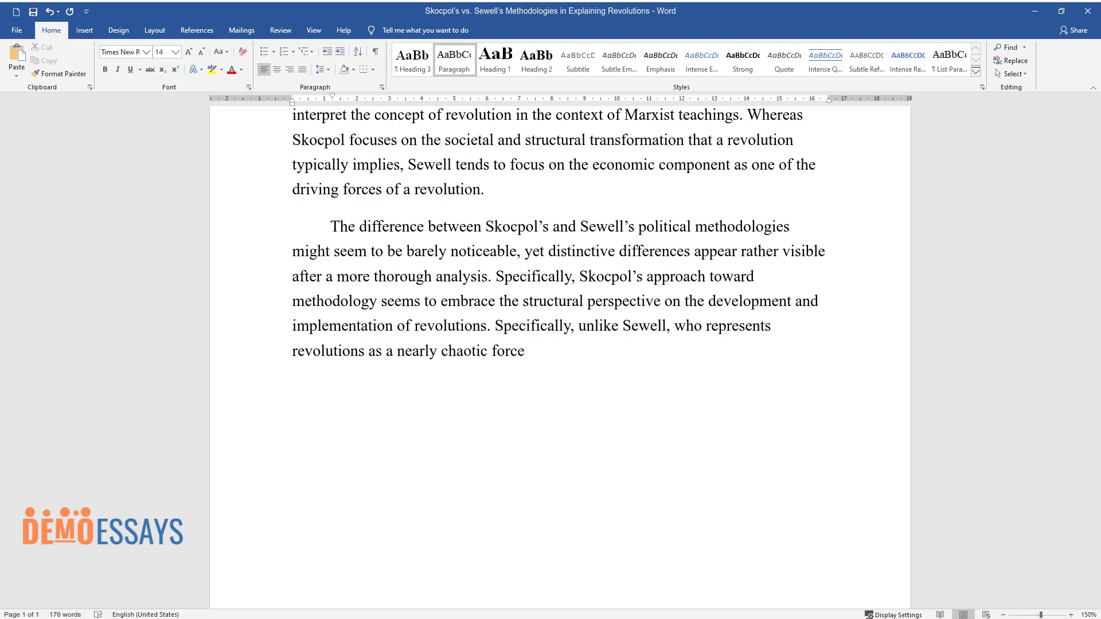
text( that emerges after the class con)
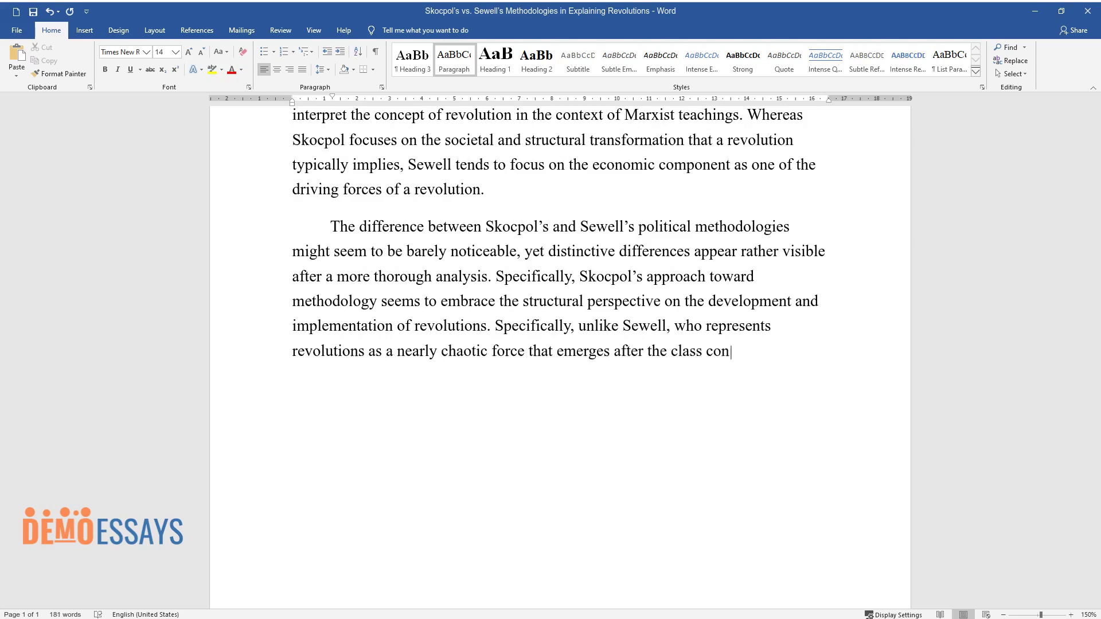
text(frontations reach the boiling poi)
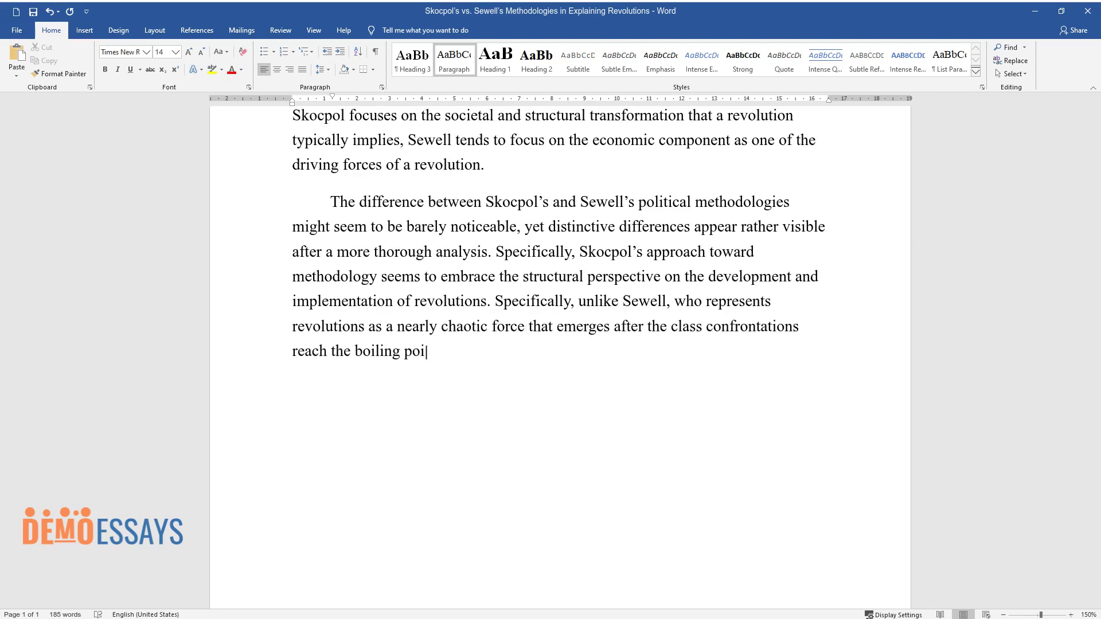
text(nt, Skocpol adopts a more basic ap)
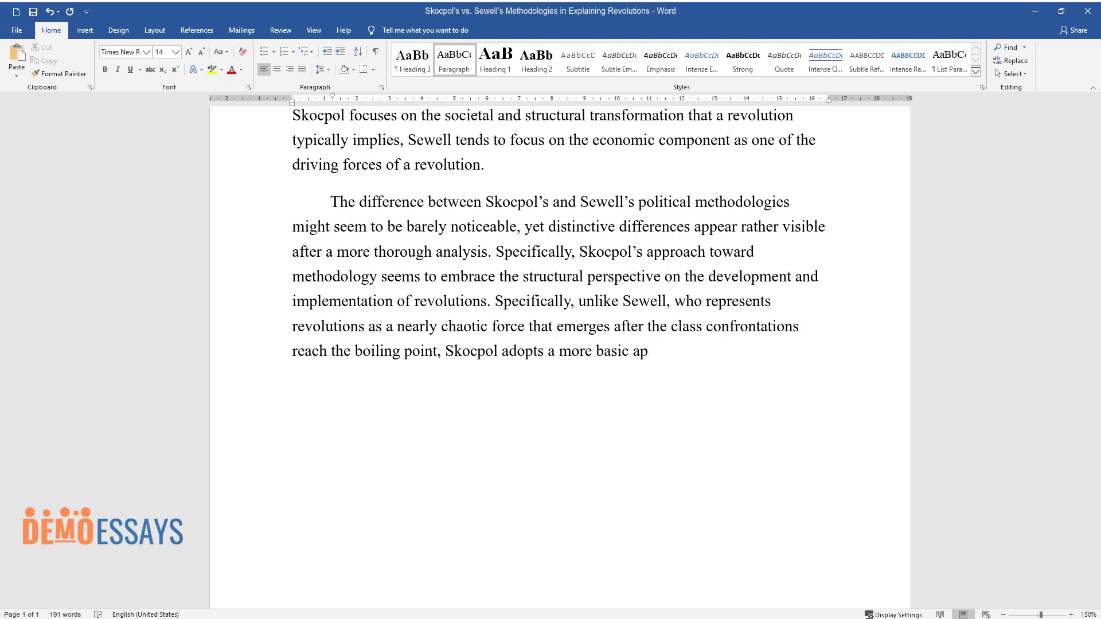
text(proach. Namely, Skocpol interpret)
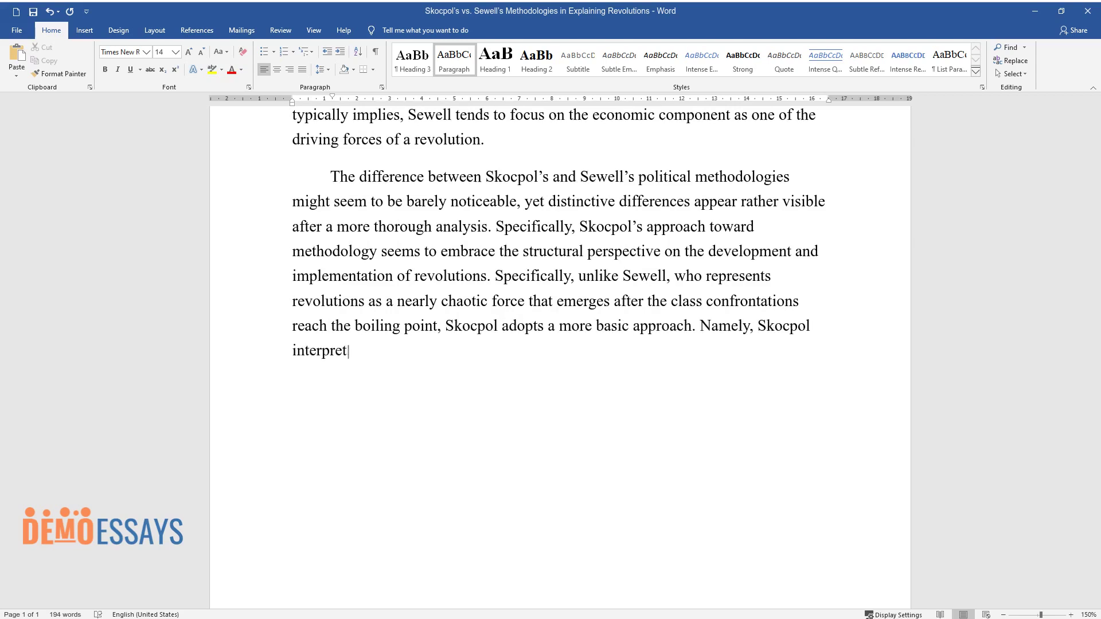
text(s the notion of a revolution using a methodology )
text(that relies on the structural understandin)
text(g of revolutions. Skocpol applies a solely)
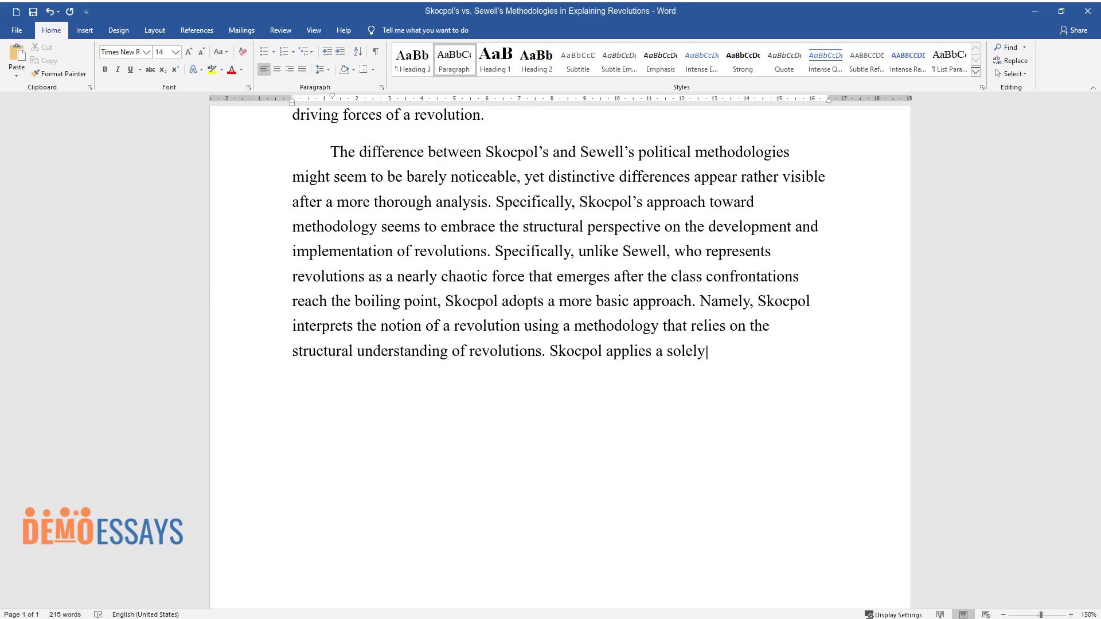
text( class-based approach toward defin)
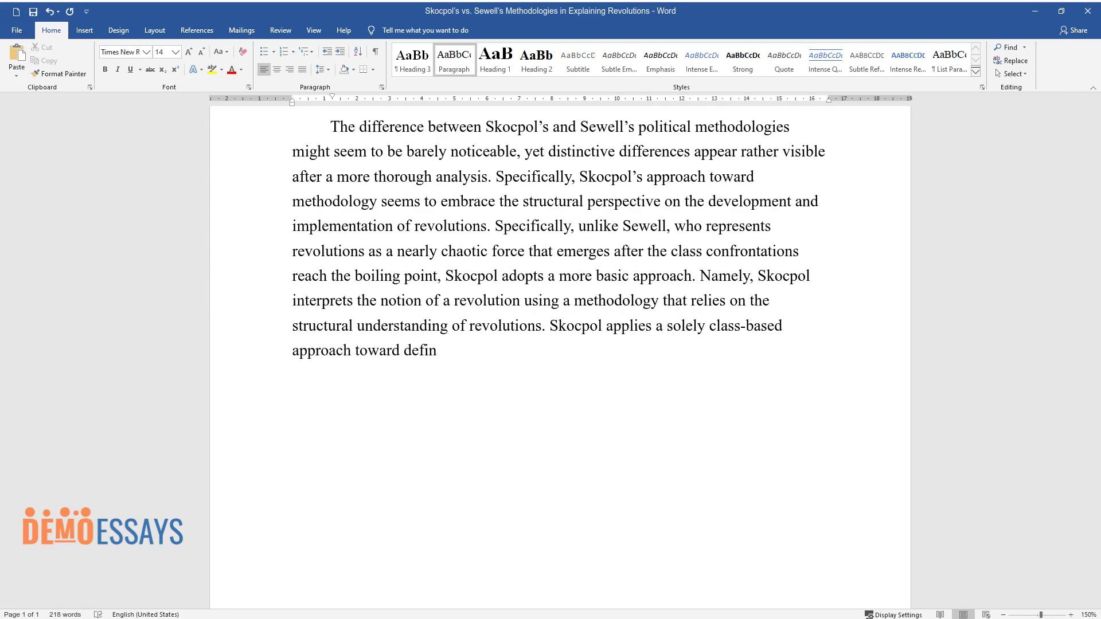
text(ing resolutions. One could argue )
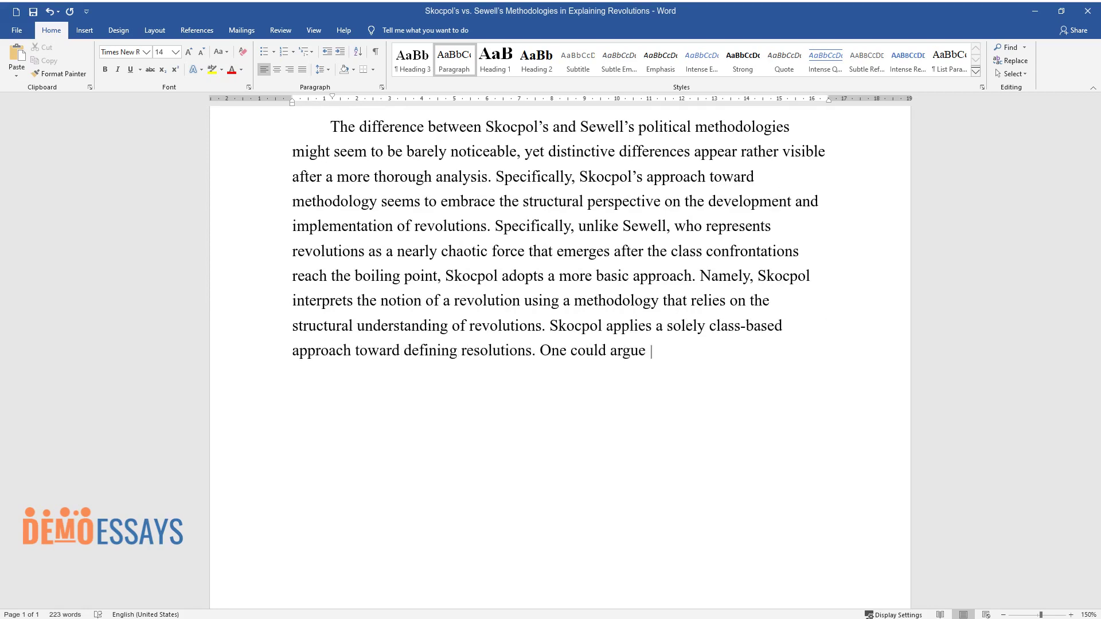
text(that the concept of a social clas)
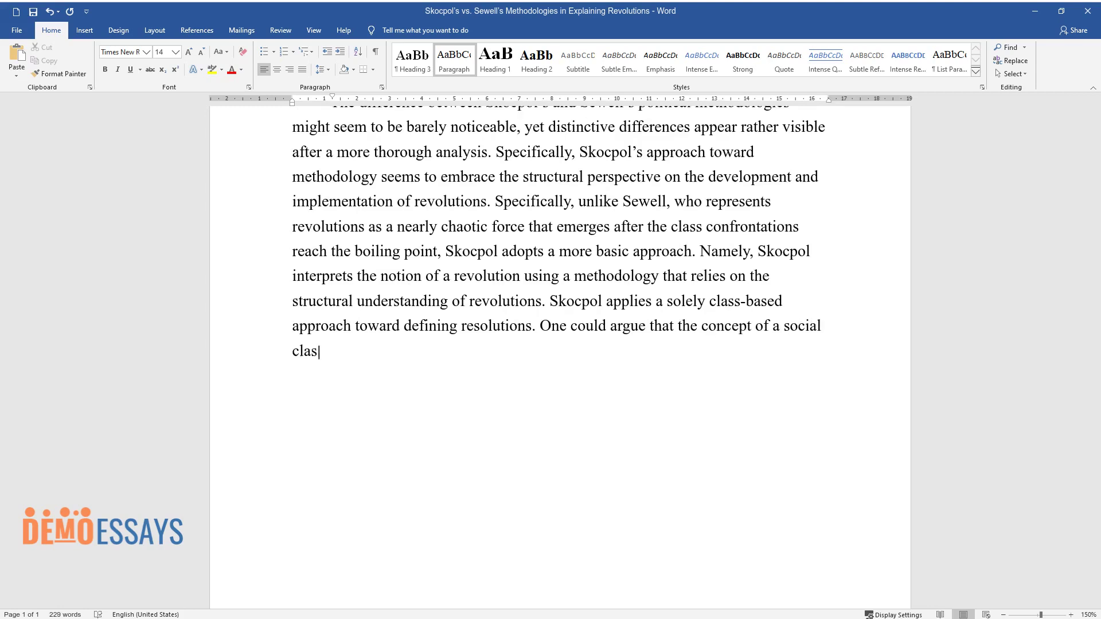
text(s and the associated notions of cl)
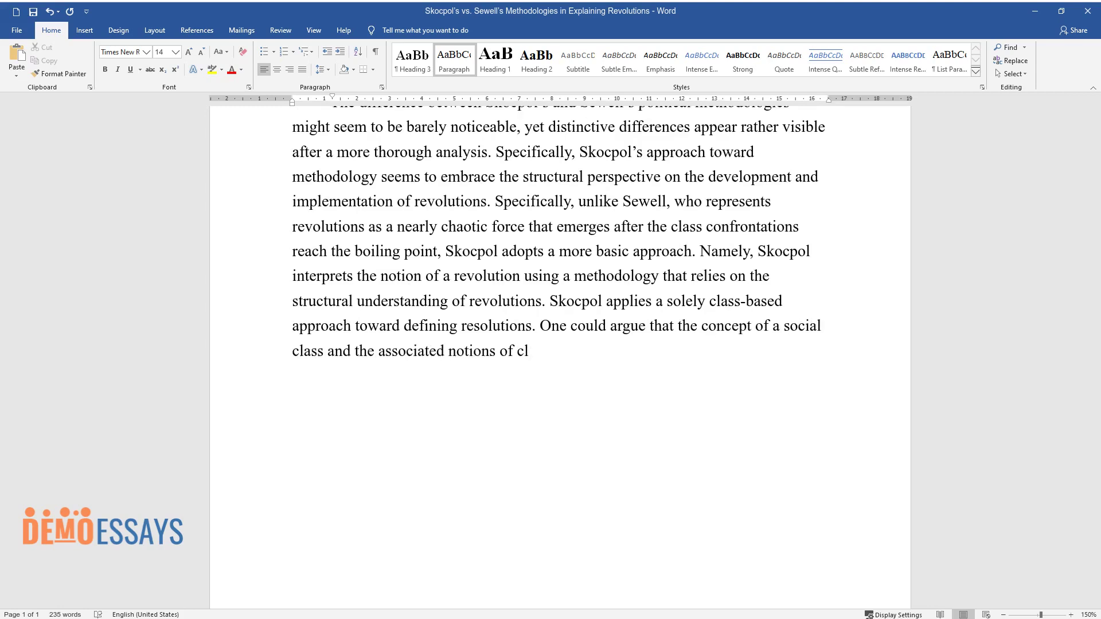
text(ass inequality and class conflict)
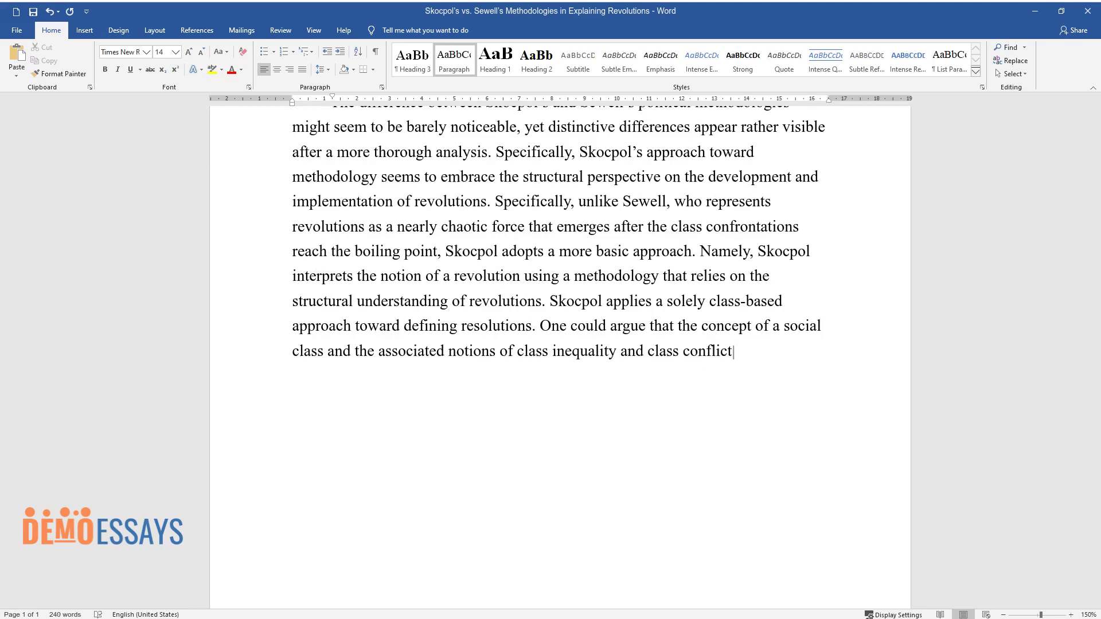
text( immediately entail the analysis )
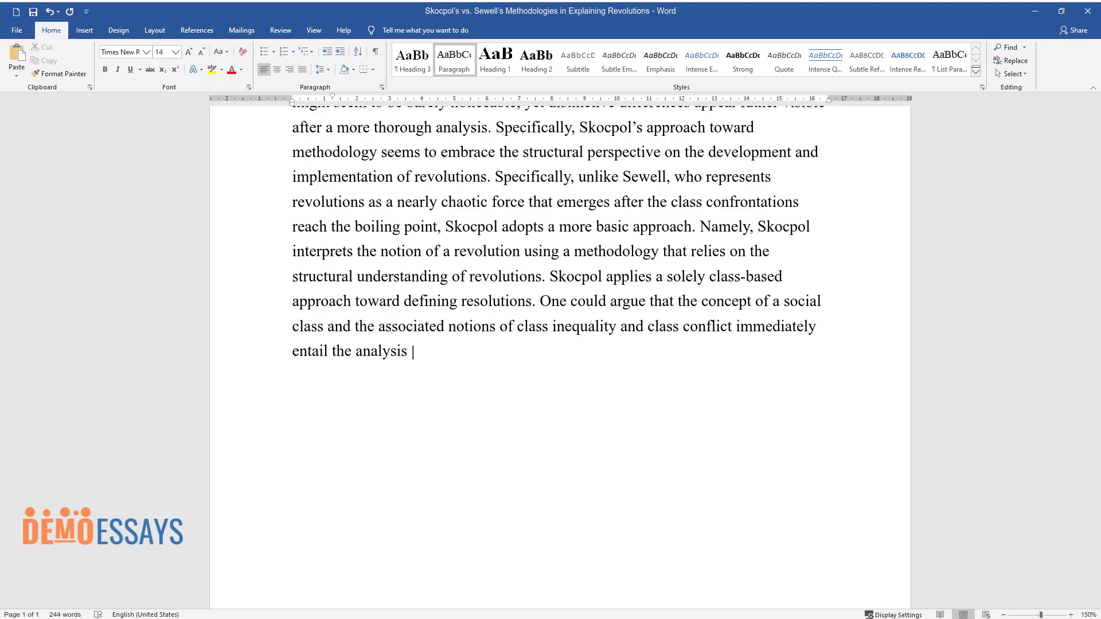
text(of the economic component. Howeve)
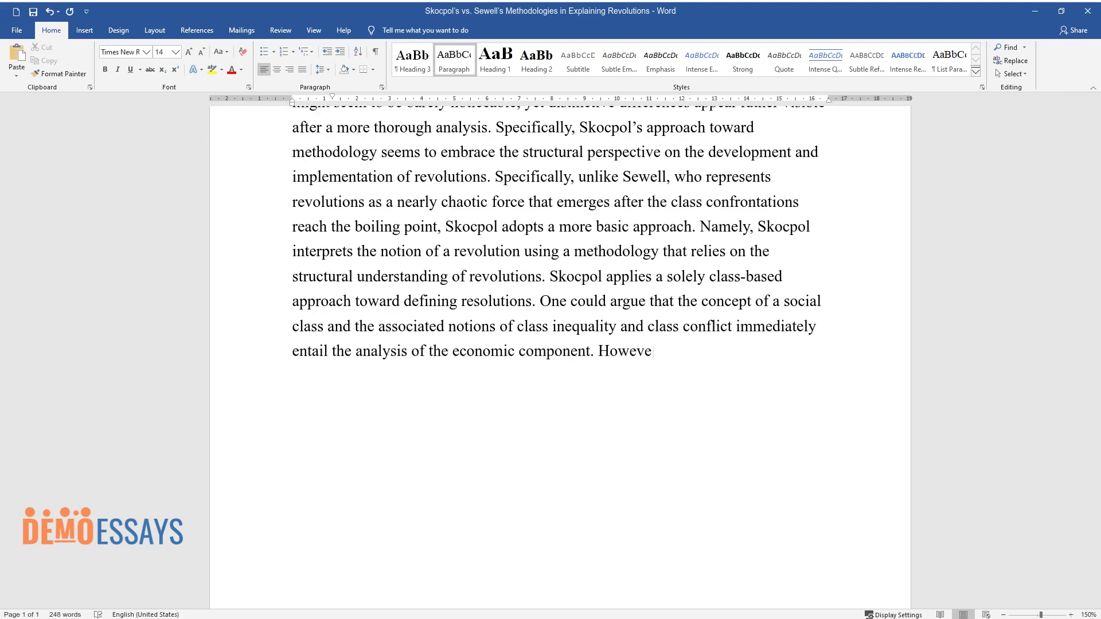
text(r, unlike Sewell, Skocpol skips th)
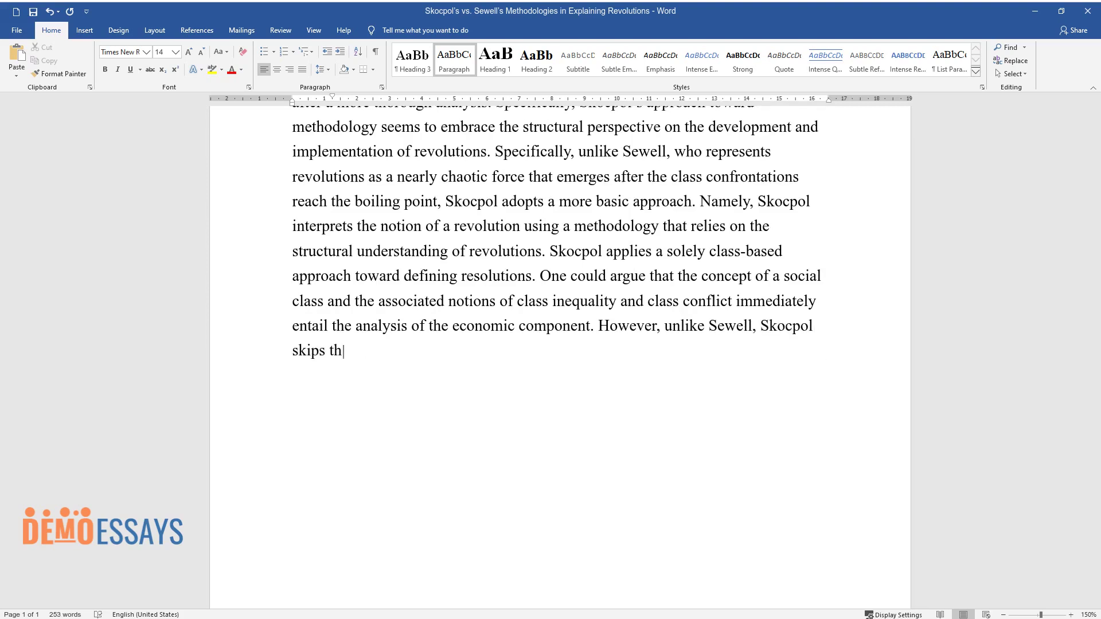
text(e specified part of the main theo)
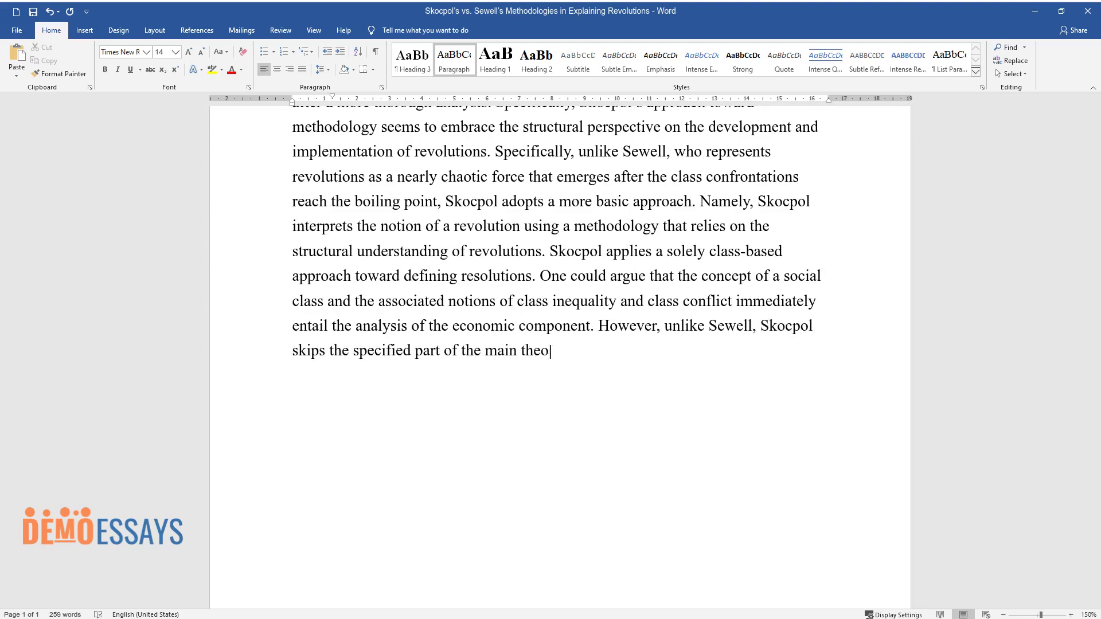
text(retical premise, focusing on clas)
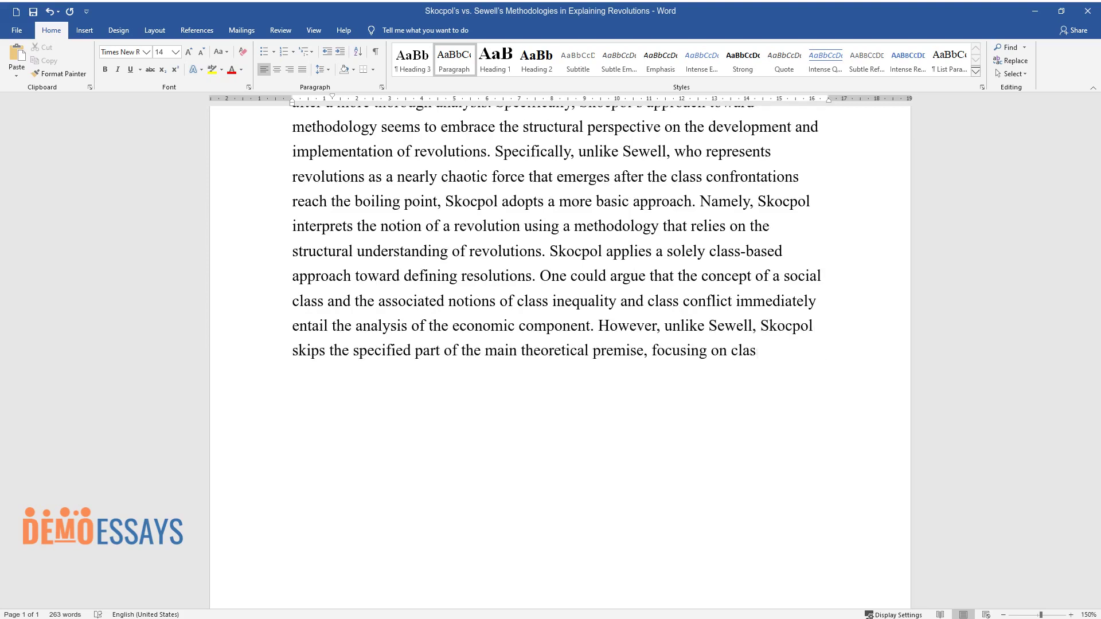
text(s-related differences instead.)
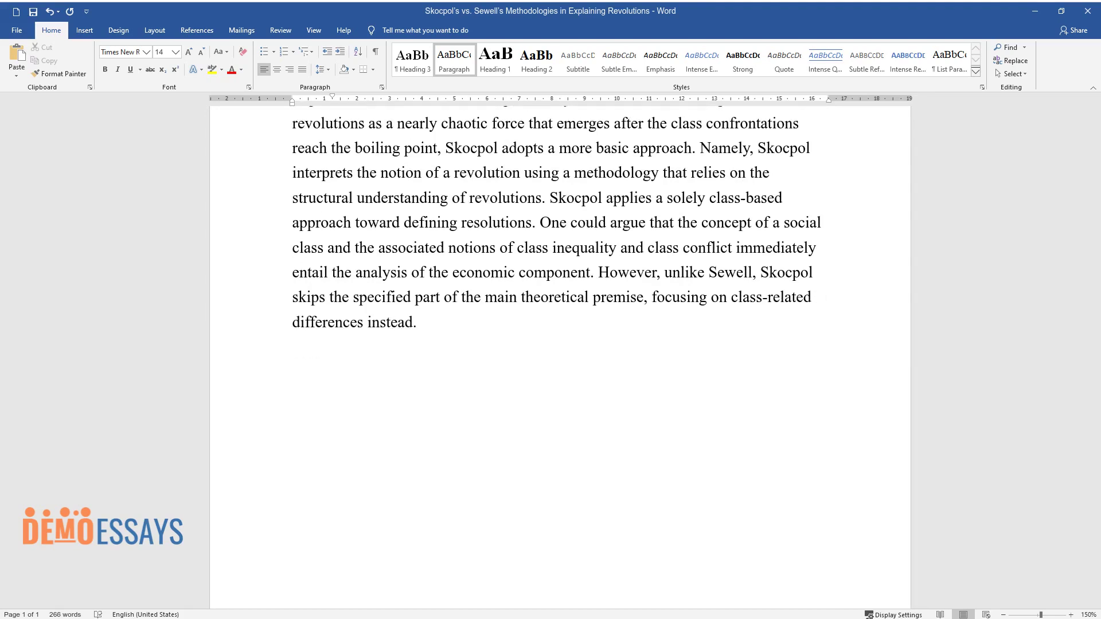
text(Compared to Skocp)
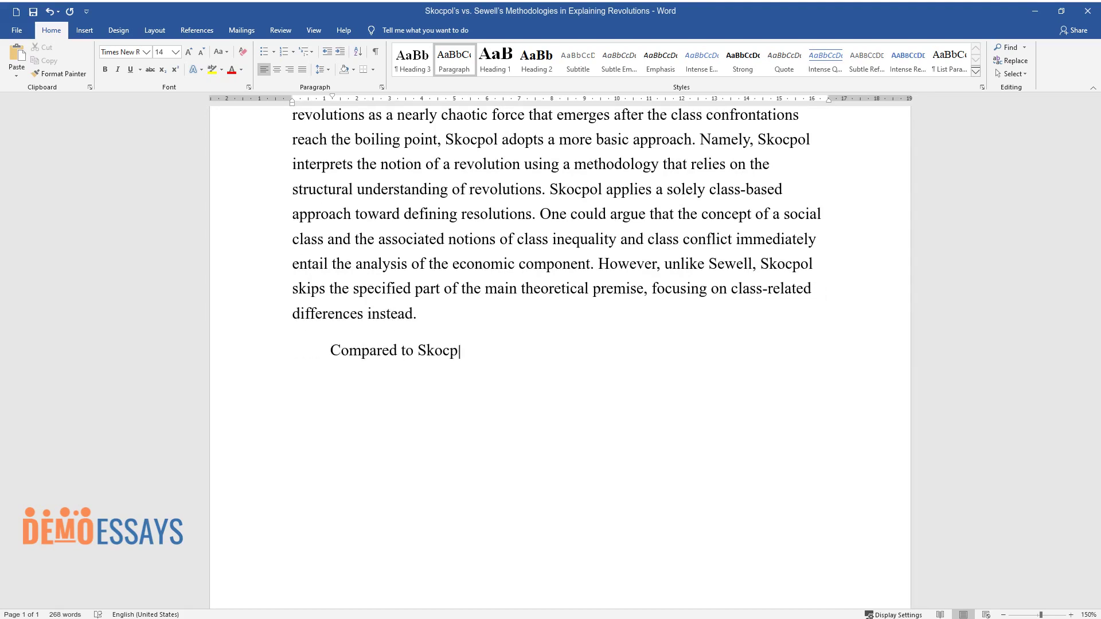
text(ol, Sewell offers a slightly more varied approach to explaining re)
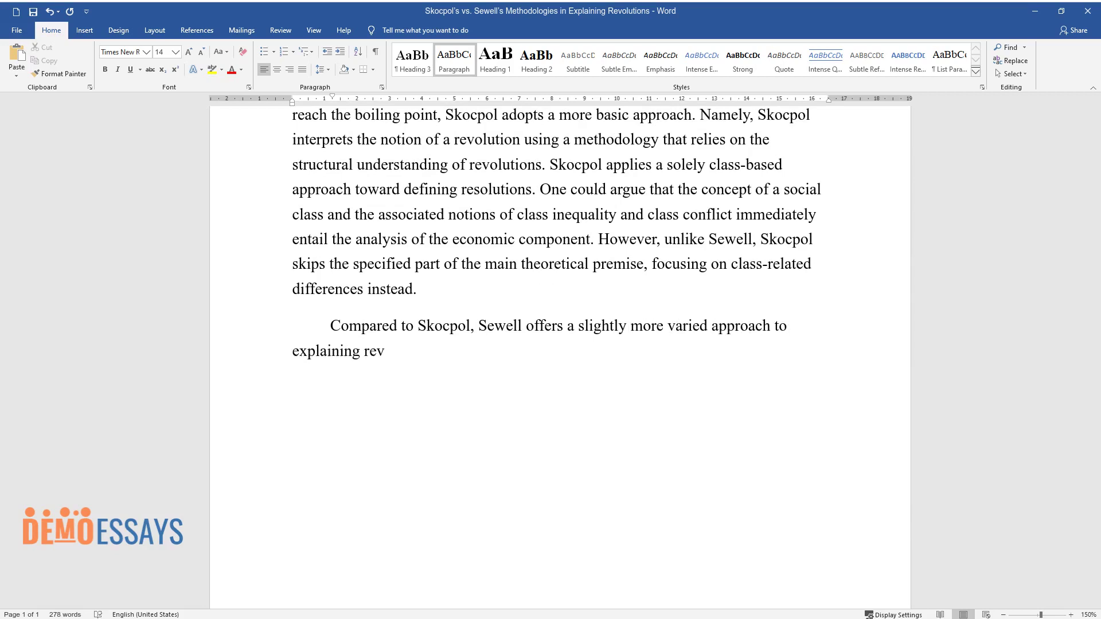
text(volutions, therefore, incorporating a mixed methodo)
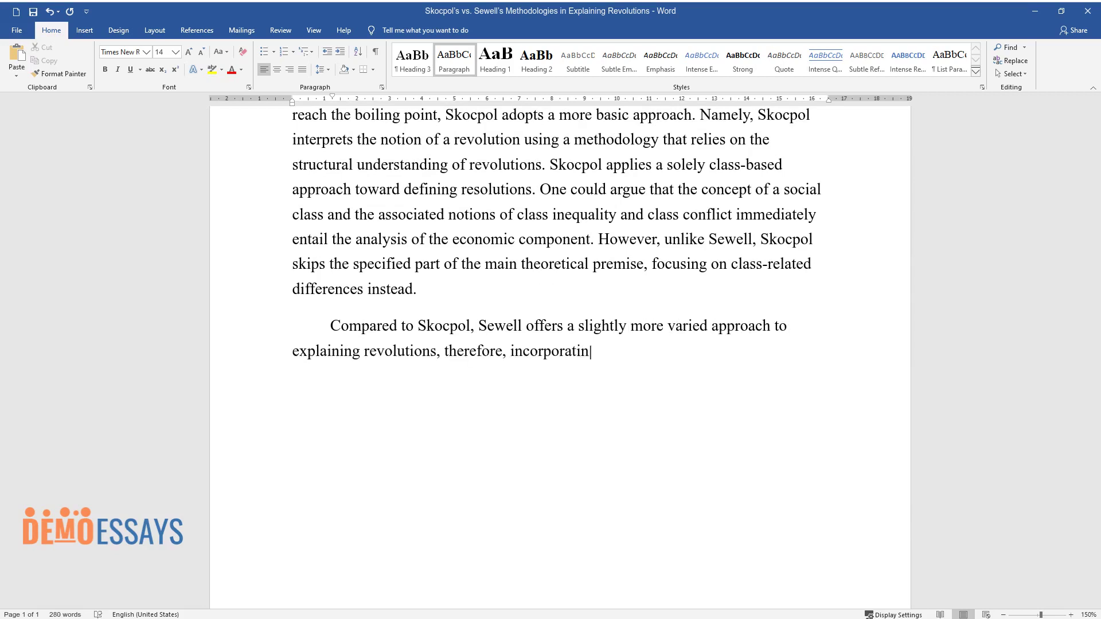
text(logical strategy)
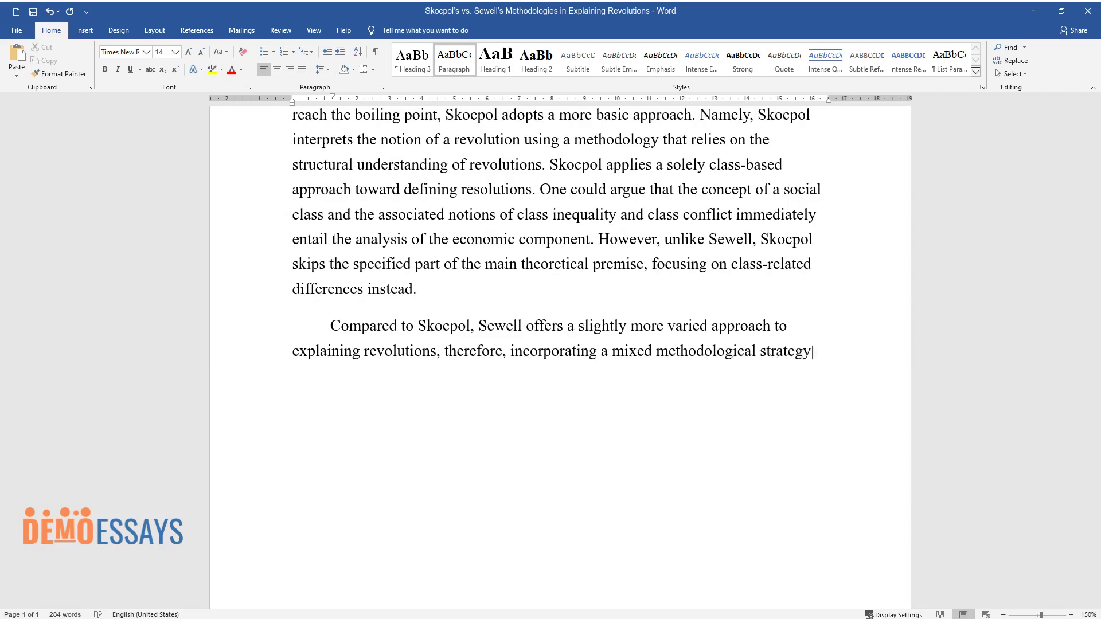
text(. Namely, in his study of revoluti)
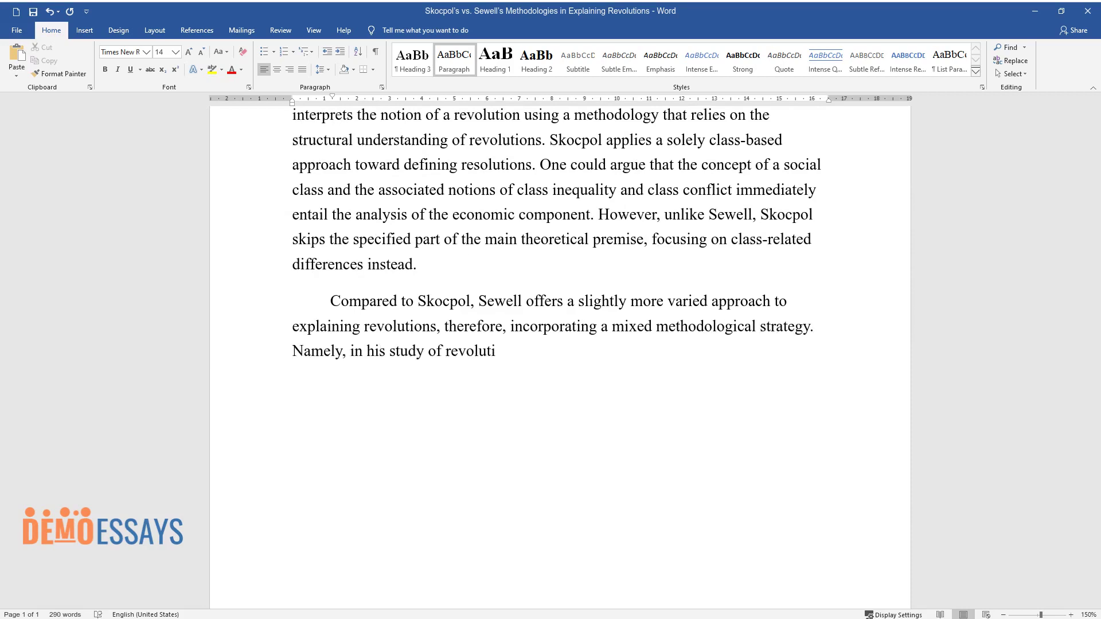
text(ons, Sewell pays a significant am)
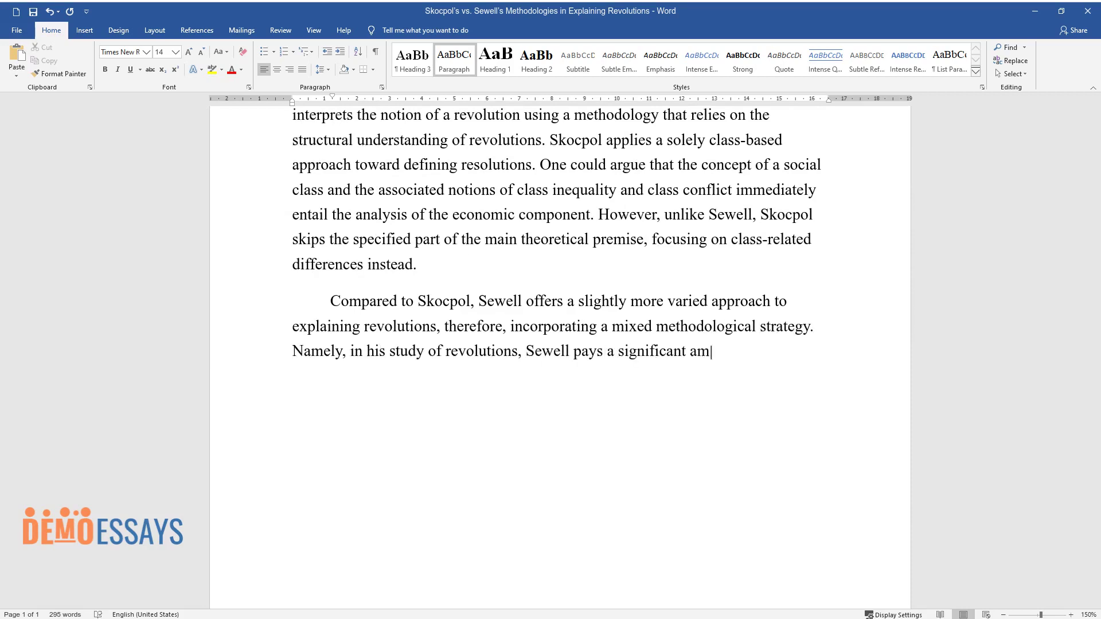
text(ount of attention to the social factors supposedly)
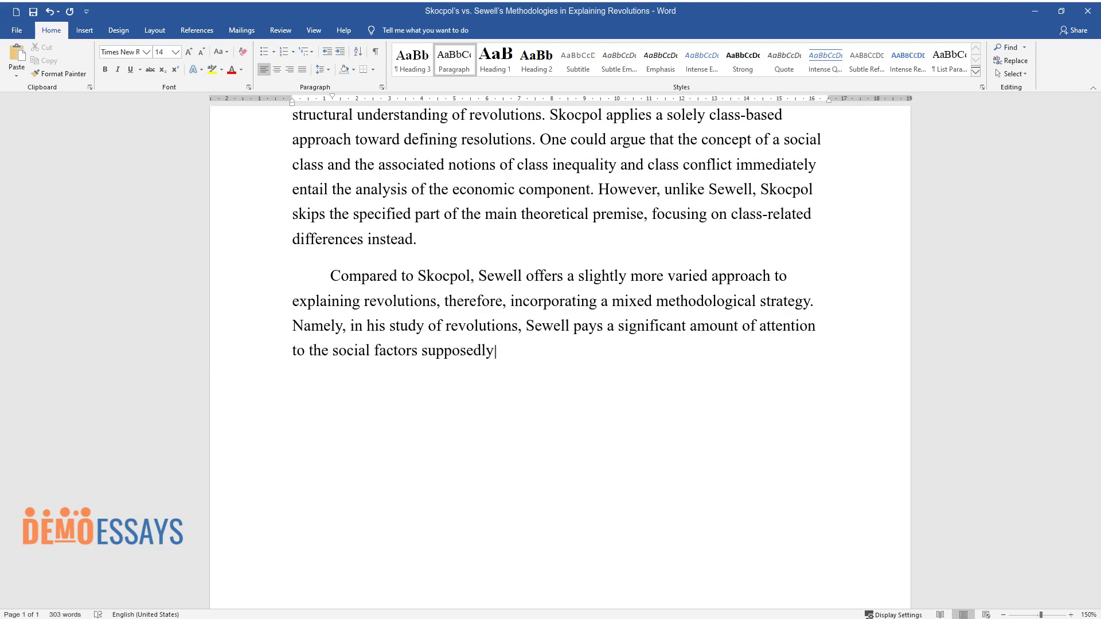
text( underlying every revolution. Acc)
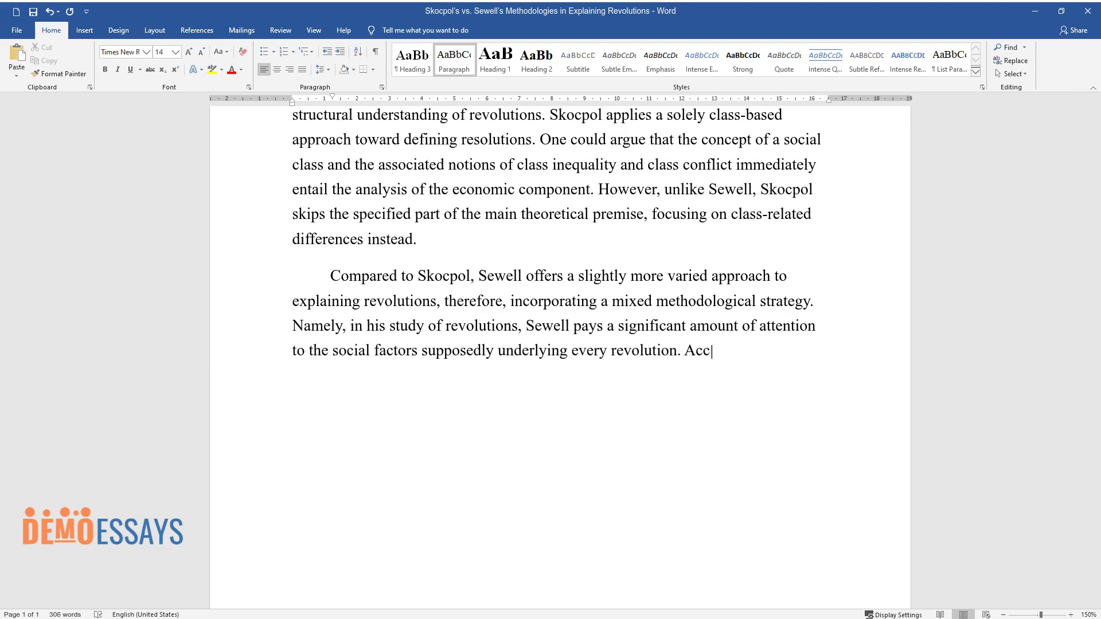
text(ording to Sewell, social conflict underpin)
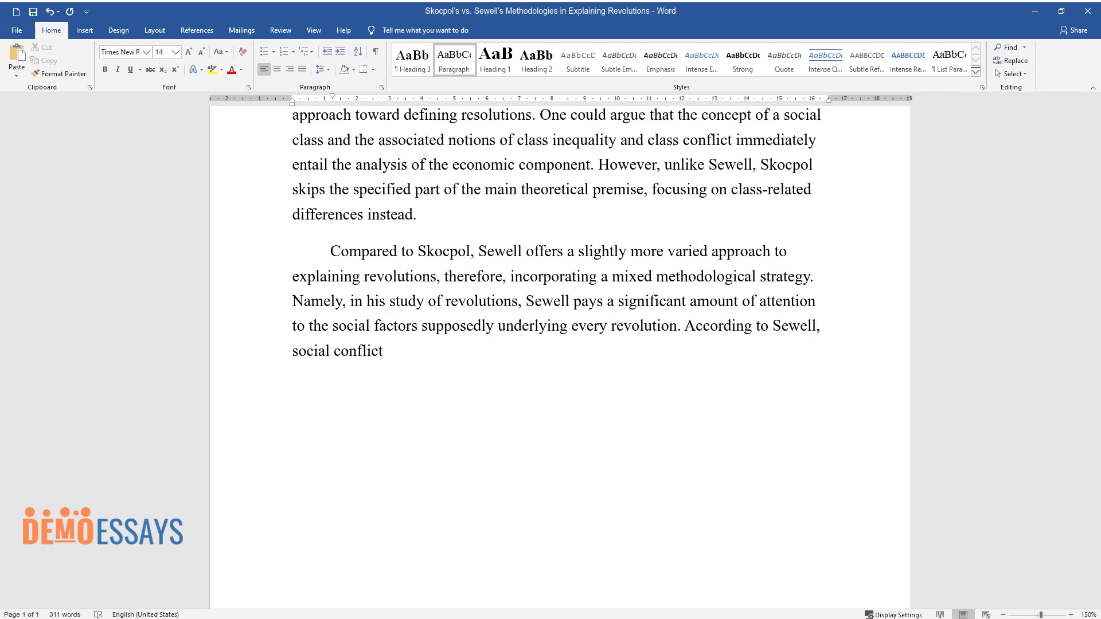
text(s every facet of social r)
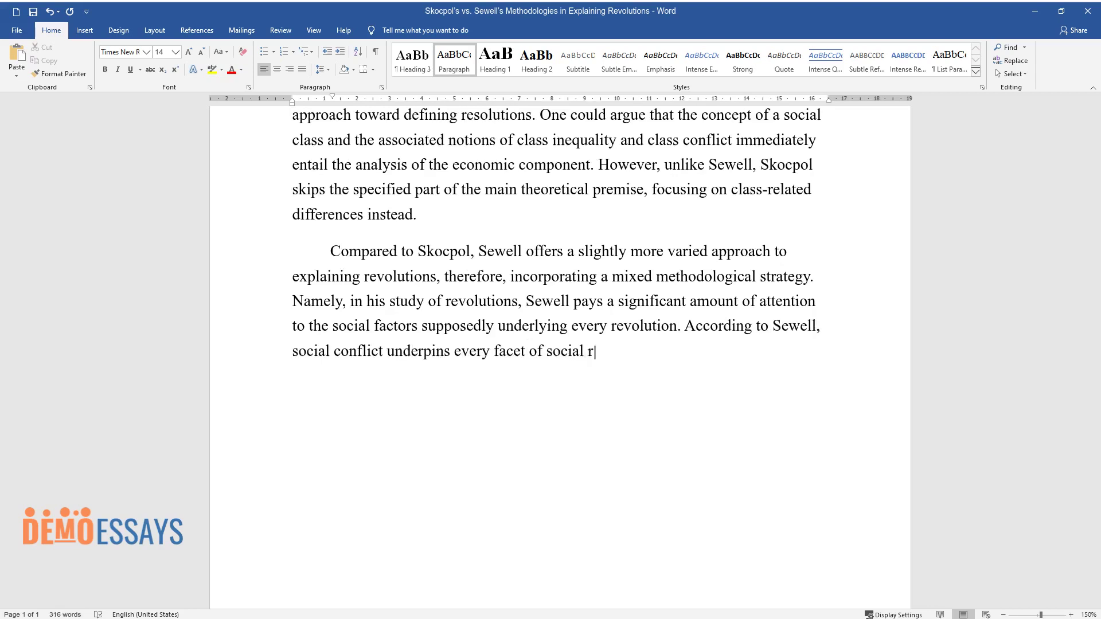
text(elationships, thus becoming the d)
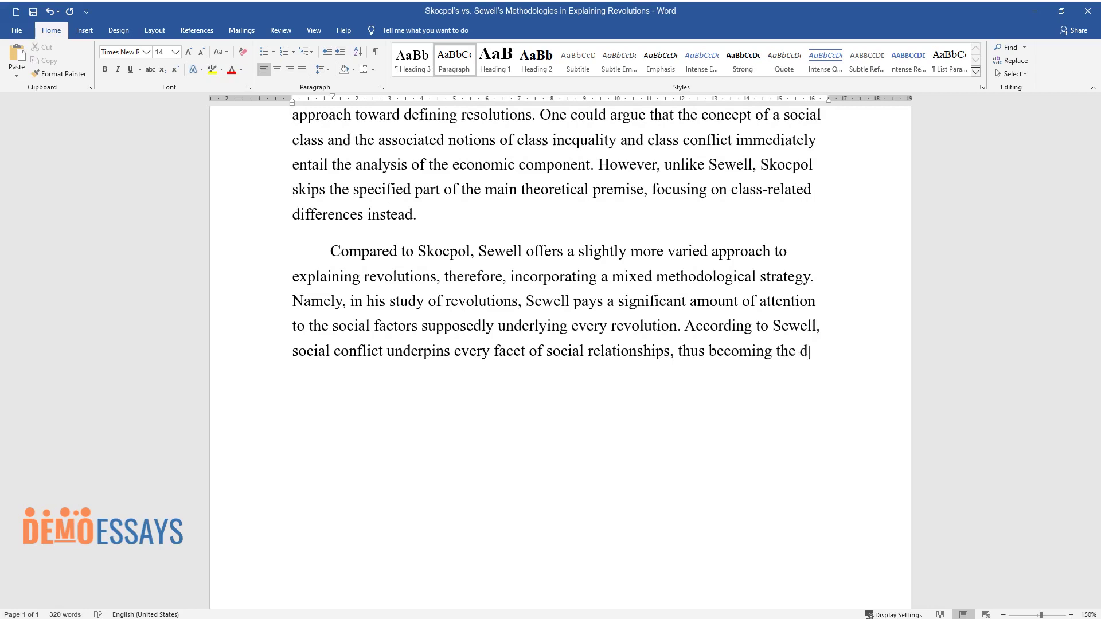
text(riving force behind most revolutio)
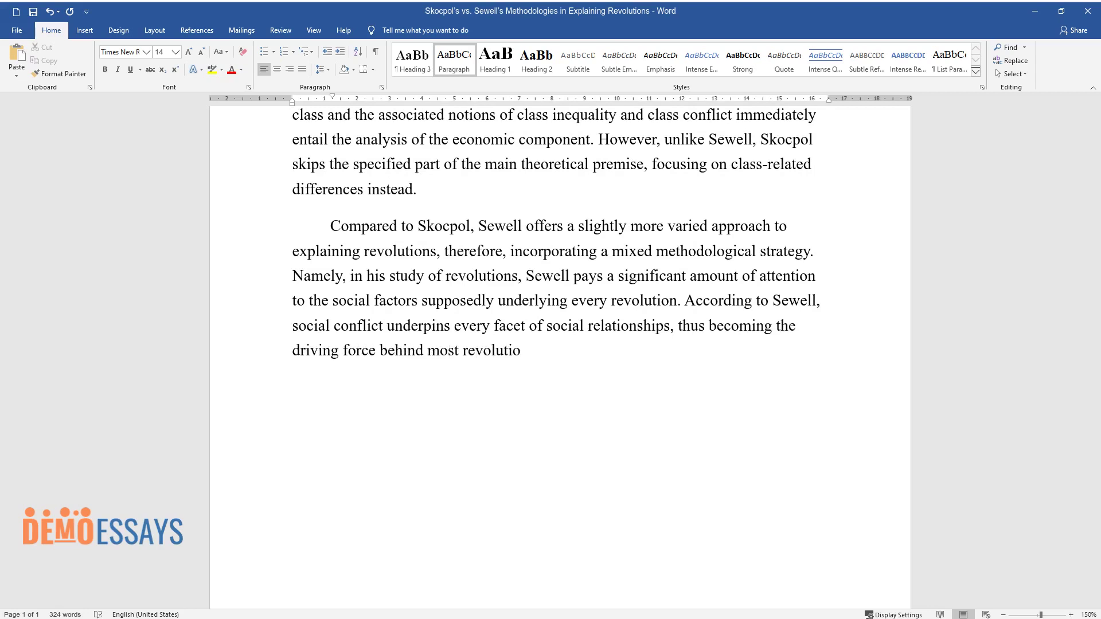
text(ns. In other words, Sewell's approach is )
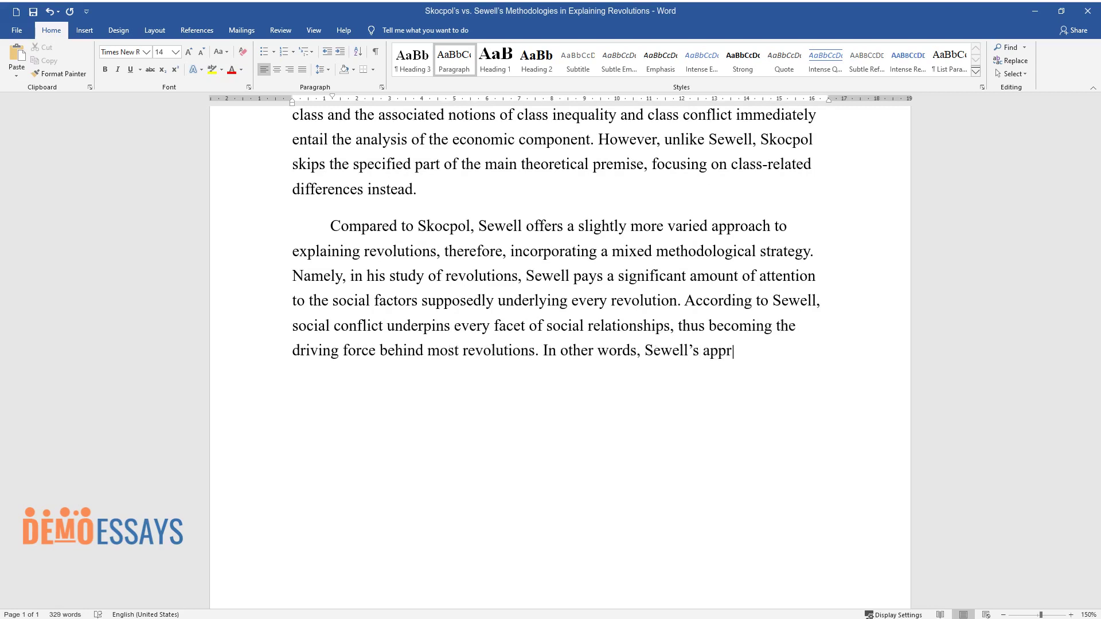
text(rooted in the not)
text(ion of t)
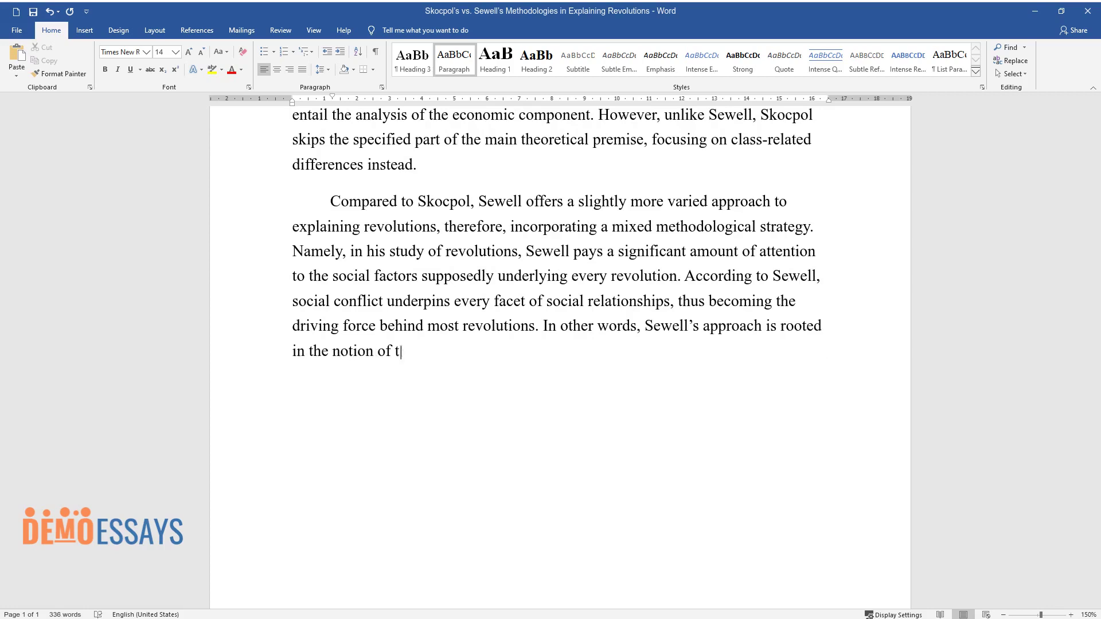
text(he social conflict theory, which p)
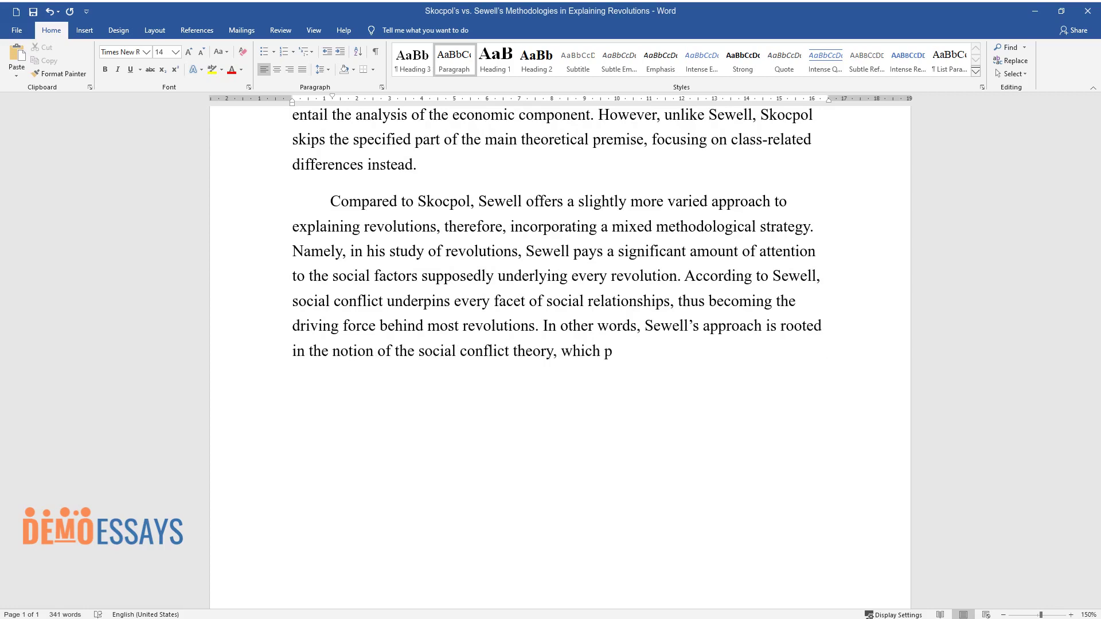
text(osits that socioeconomic inequalities and the unev)
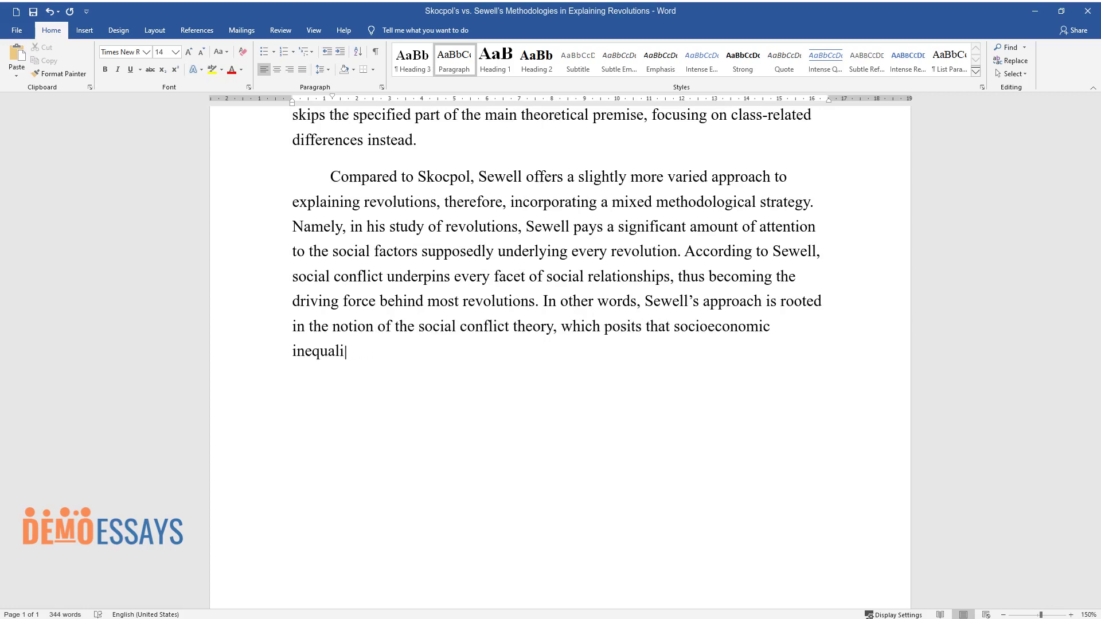
text(en distribution )
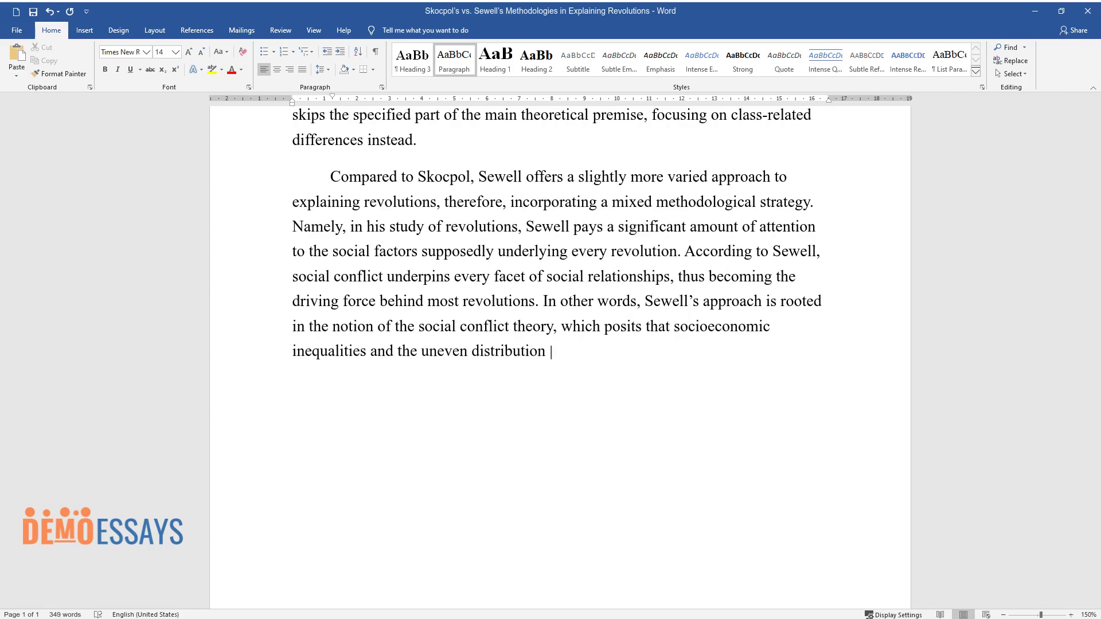
text(of goods represent the core reason)
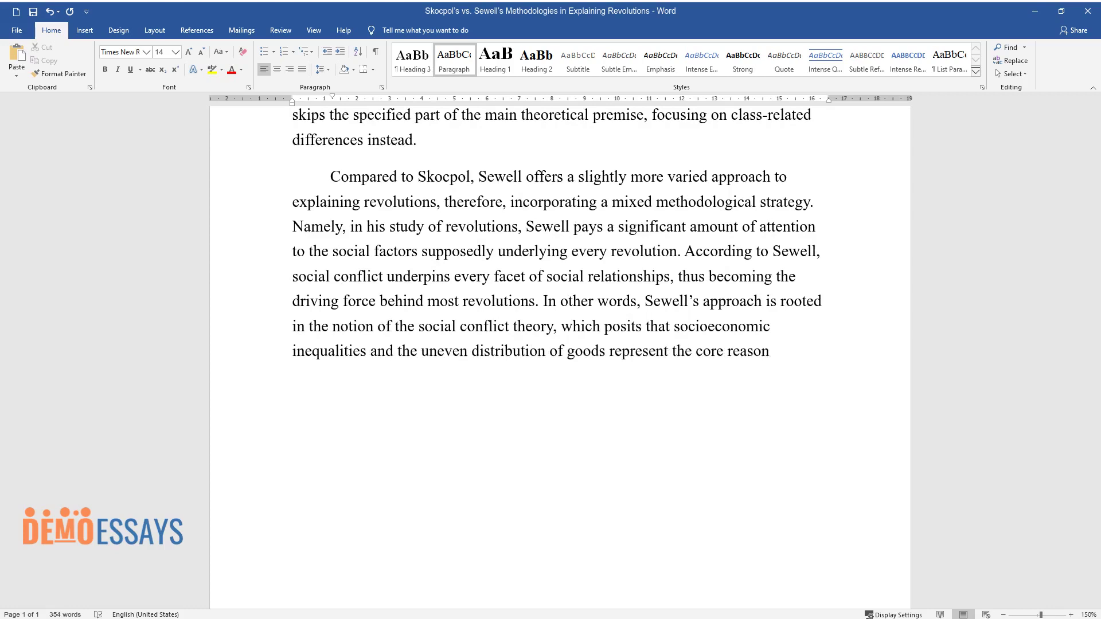
text(s for most conflicts to take place. Thus, Sewell asserts that a re)
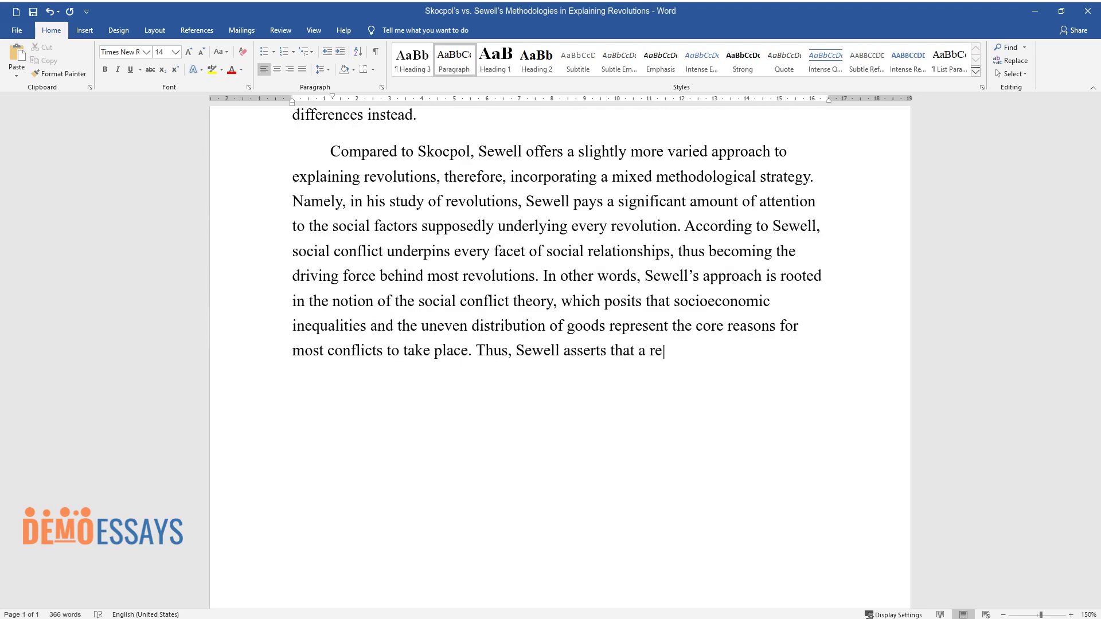
text(volution can be seen as the conflict in question taken to )
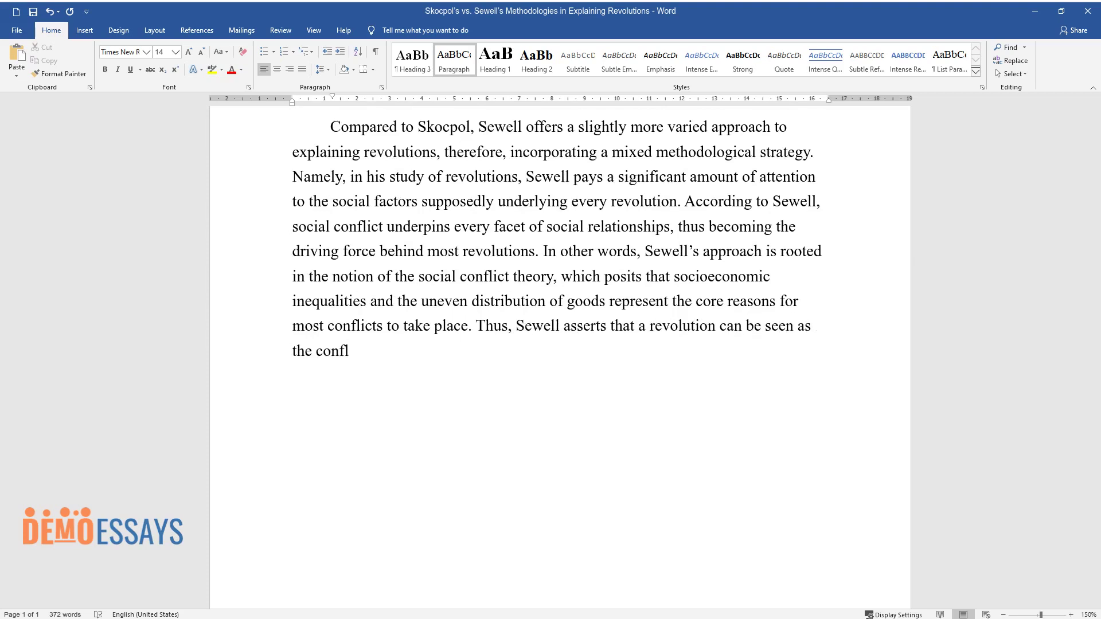
text(the nth d)
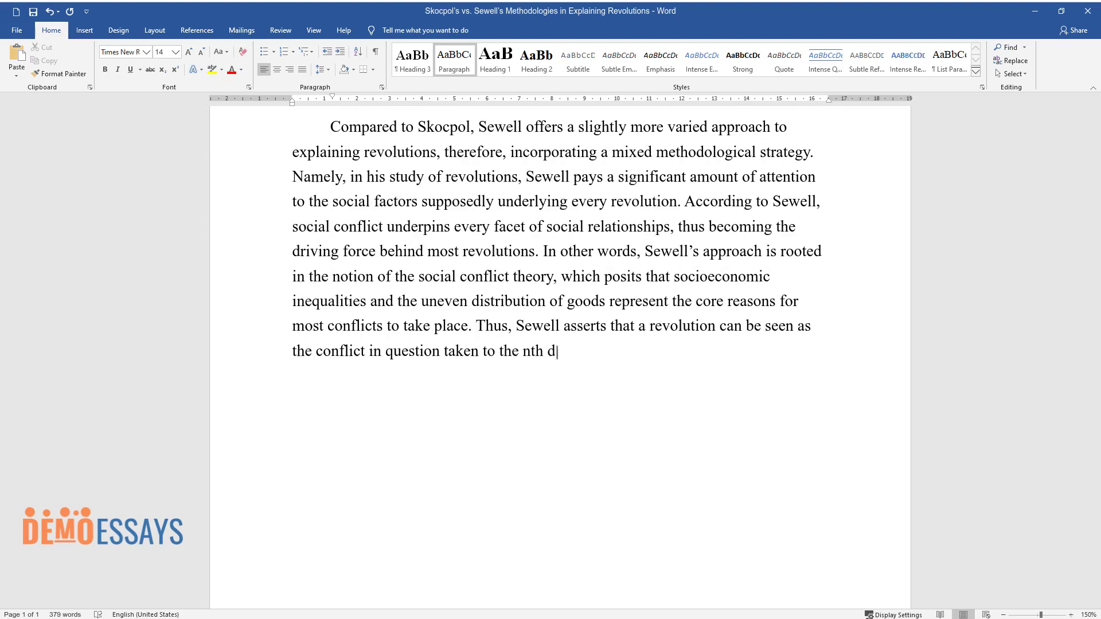
text(egree. The specified point of vie)
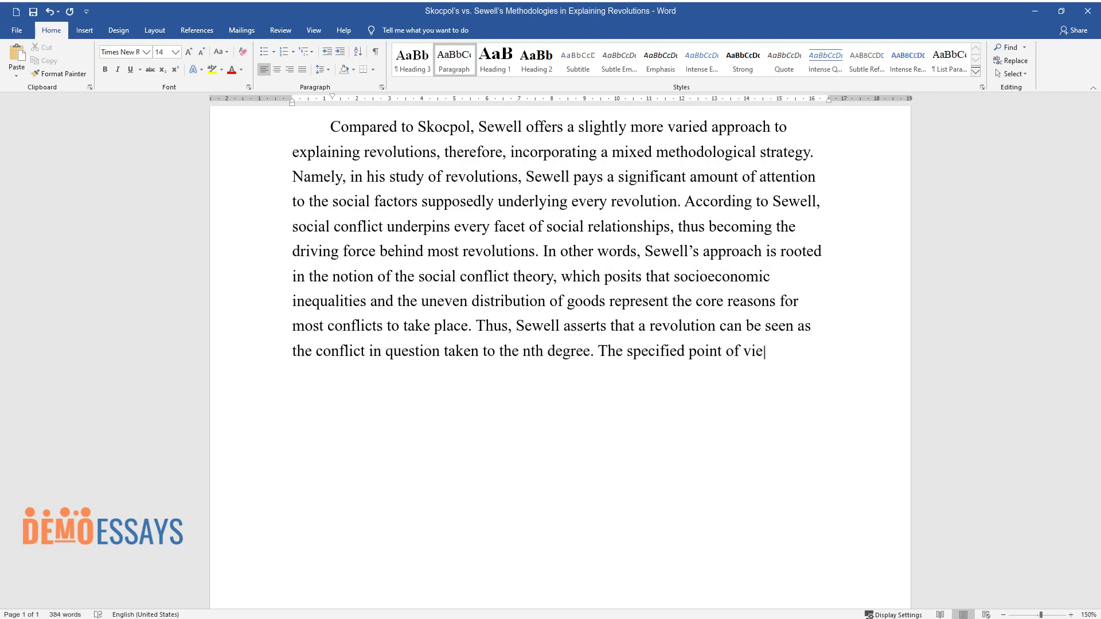
text(w contrasts quite sharply with the)
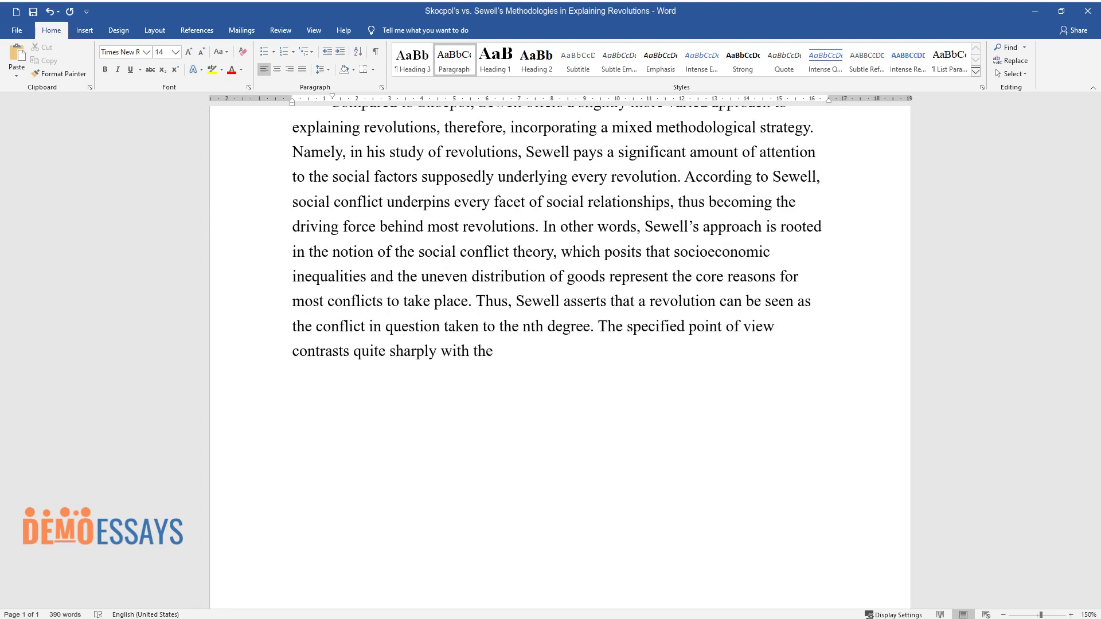
text( assumption made by Skocpol, who )
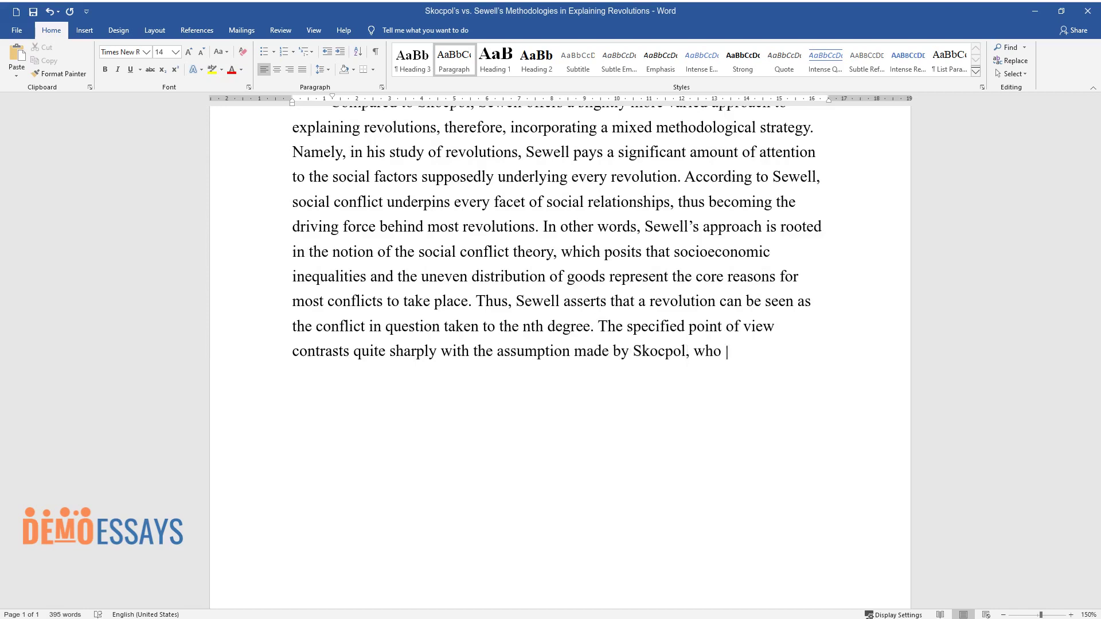
text(applies a solely political lens t)
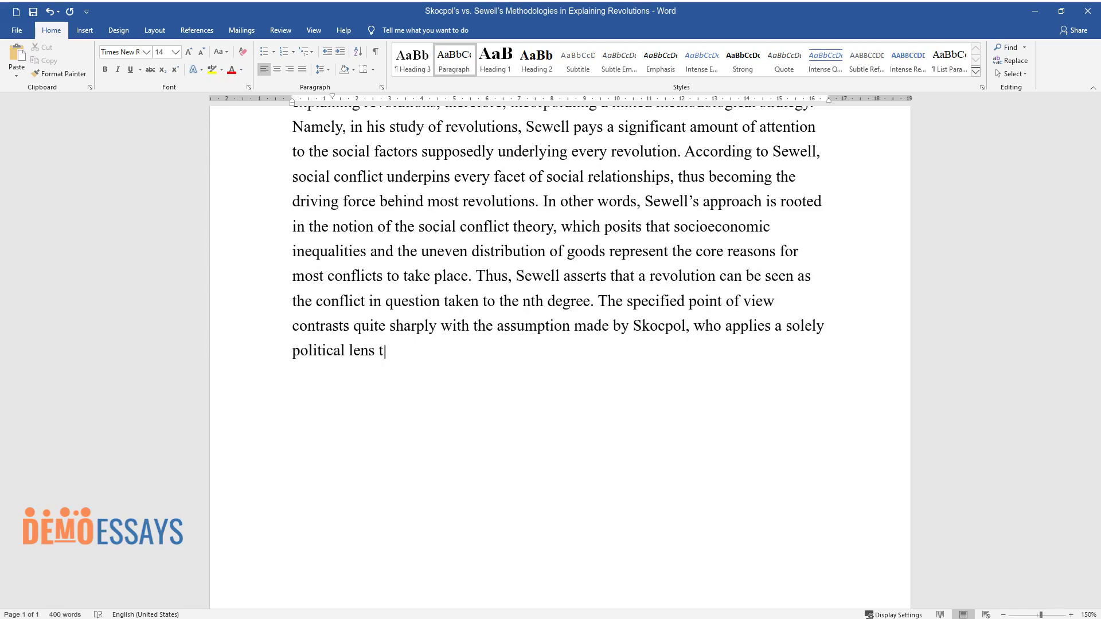
text(o his analysis, therefore, refusin)
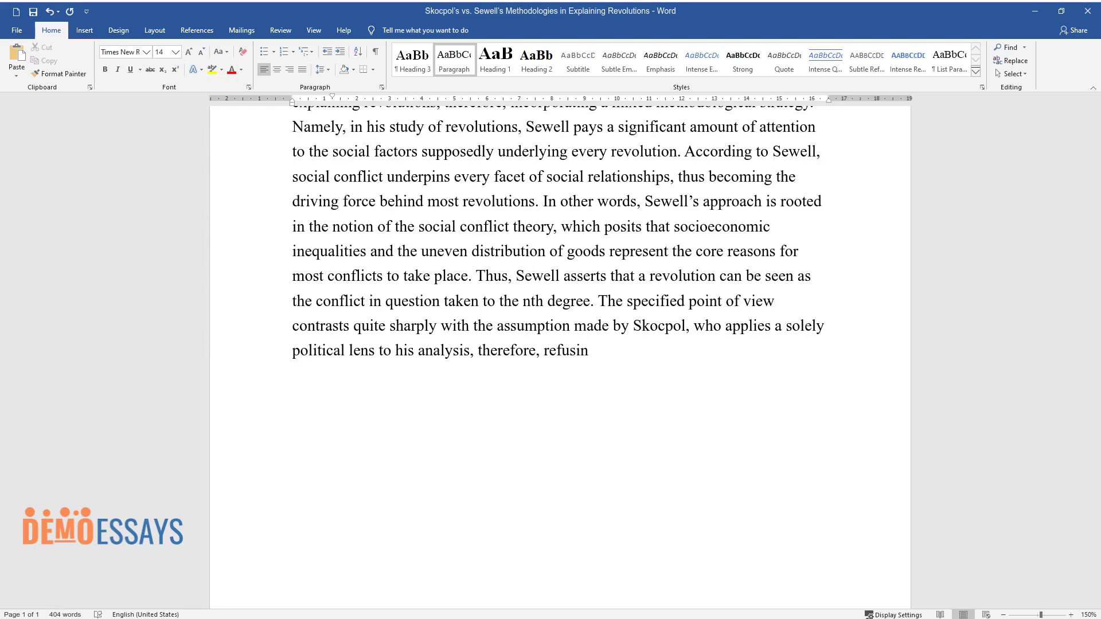
text(g to consider other factors as po)
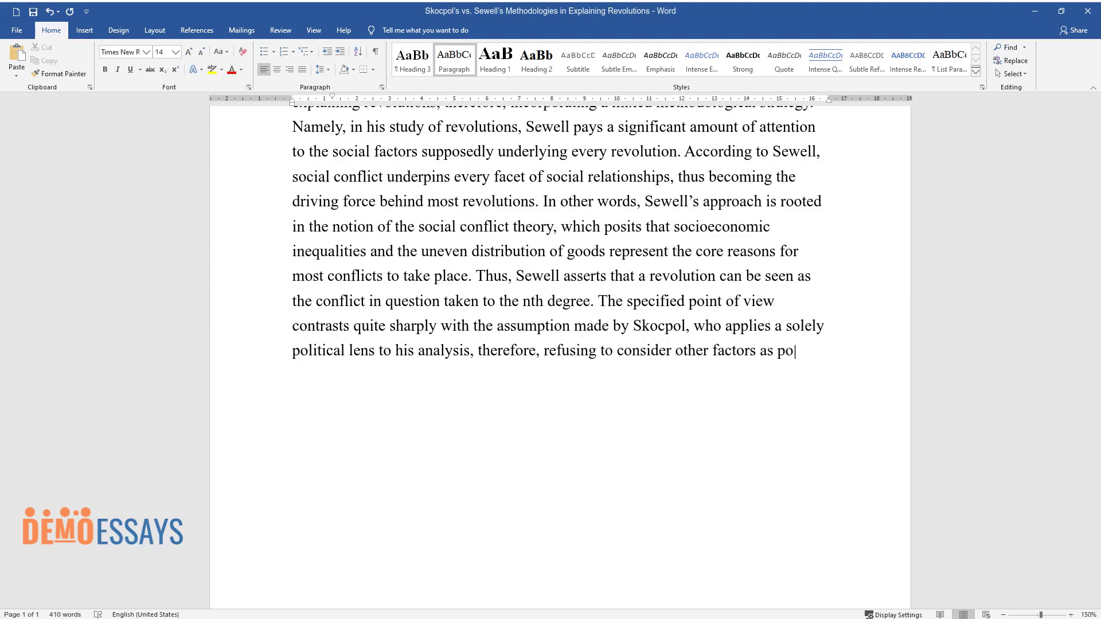
text(ssible facilitators of a revolution.)
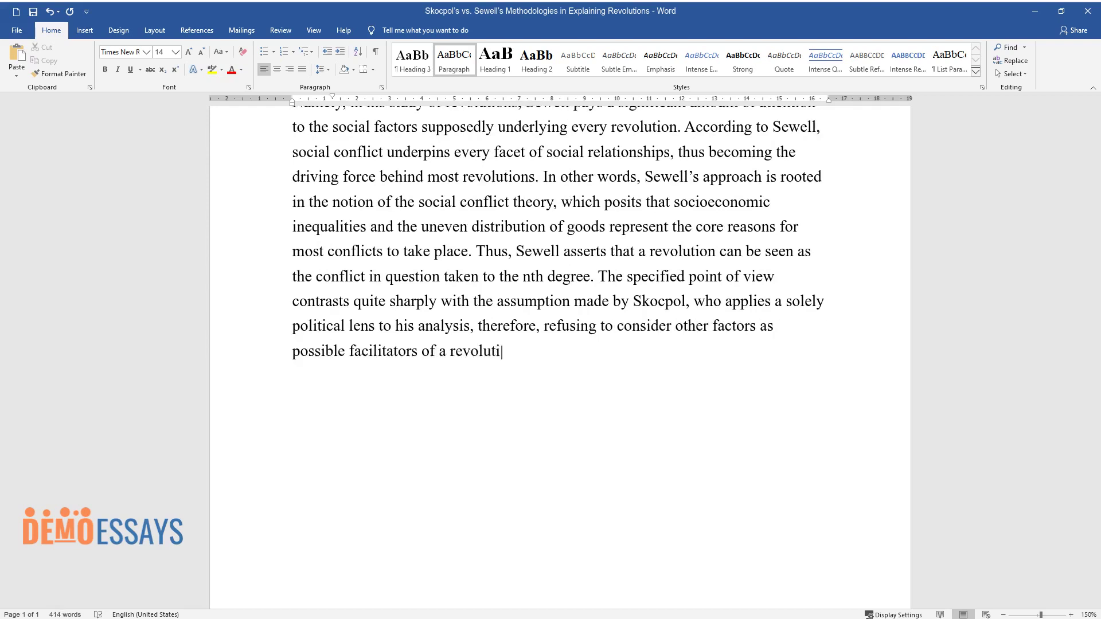
Finish the paragraph contrasting Sewell's social-conflict view with Skocpol's political lens, then start a new paragraph
key(Return)
Type the paragraph beginning 'Specifically, according to Skocpol,' on rapid social and political transformation of communities
text(Specific)
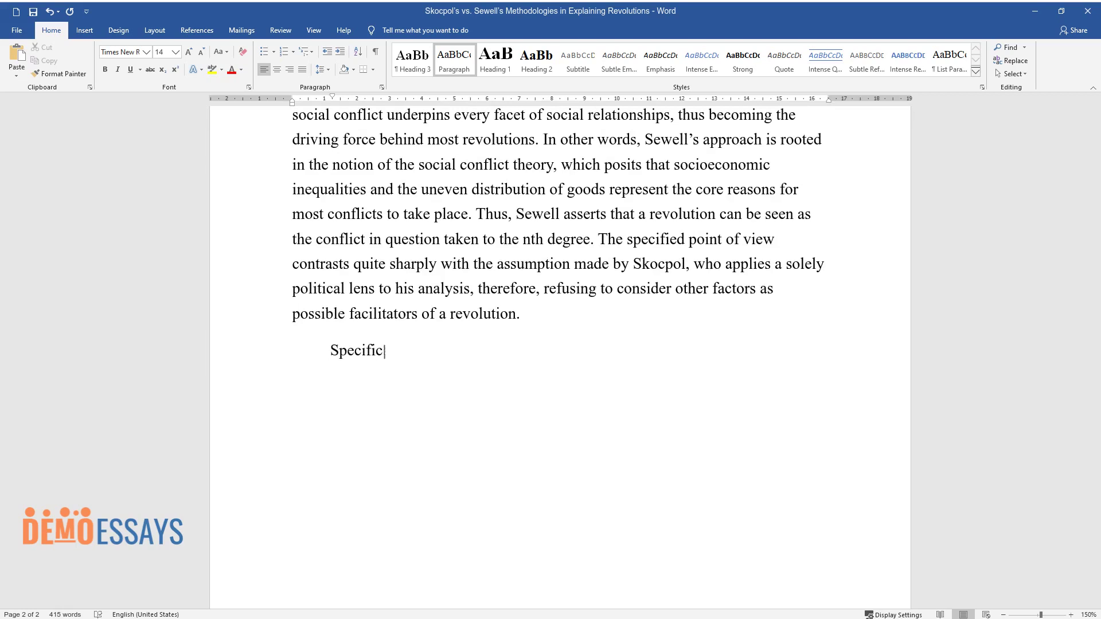
text(ally, according to Skocpol, revolut)
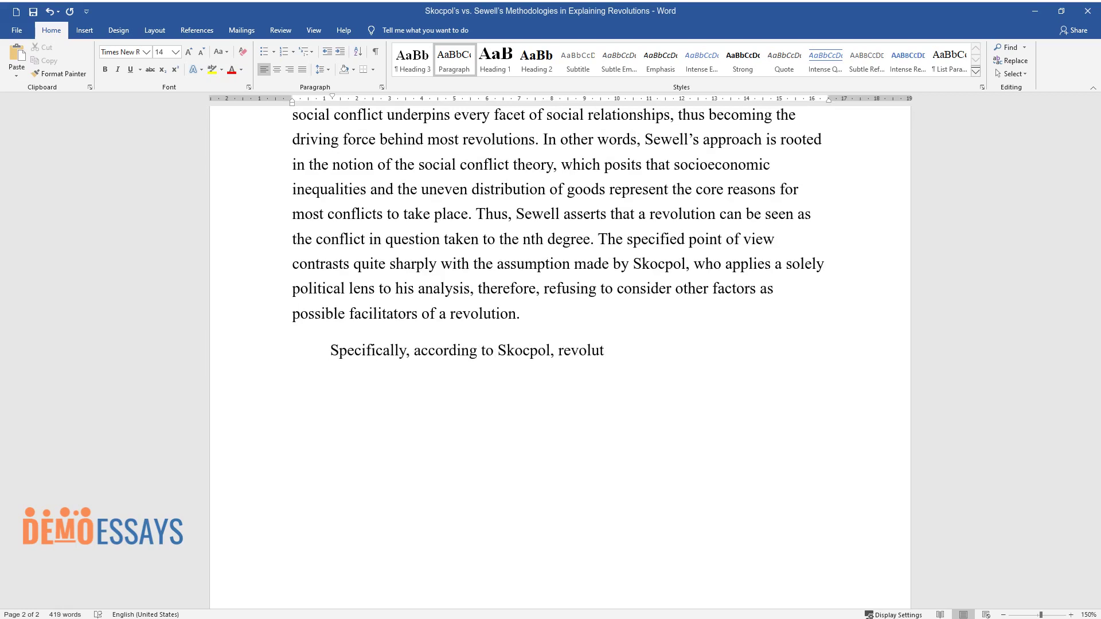
text(ions must take place at a very rap)
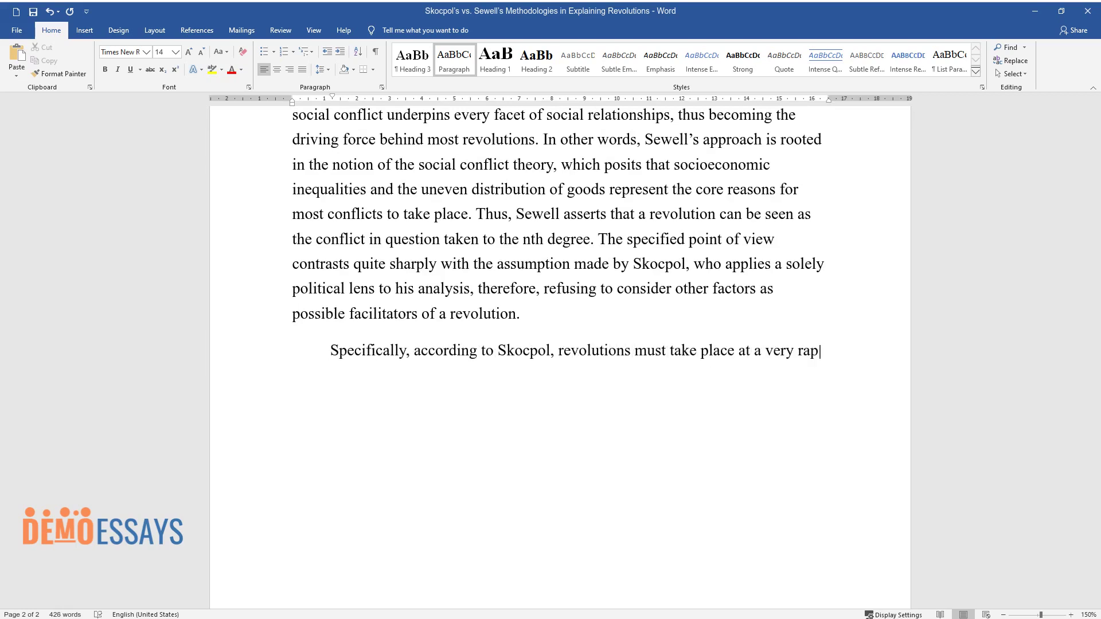
text(id pace and imply both social and )
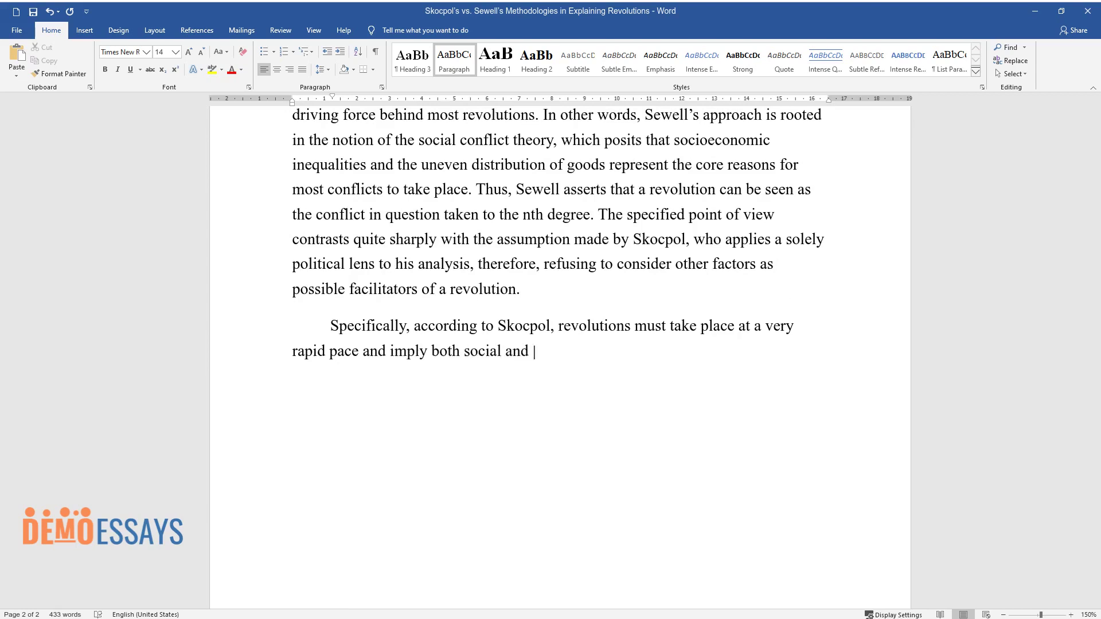
text(political)
text(mation of specific communities. The combina)
text(tion of social and political eleme)
text(nts is central to Skocpol')
text(s definition sinc)
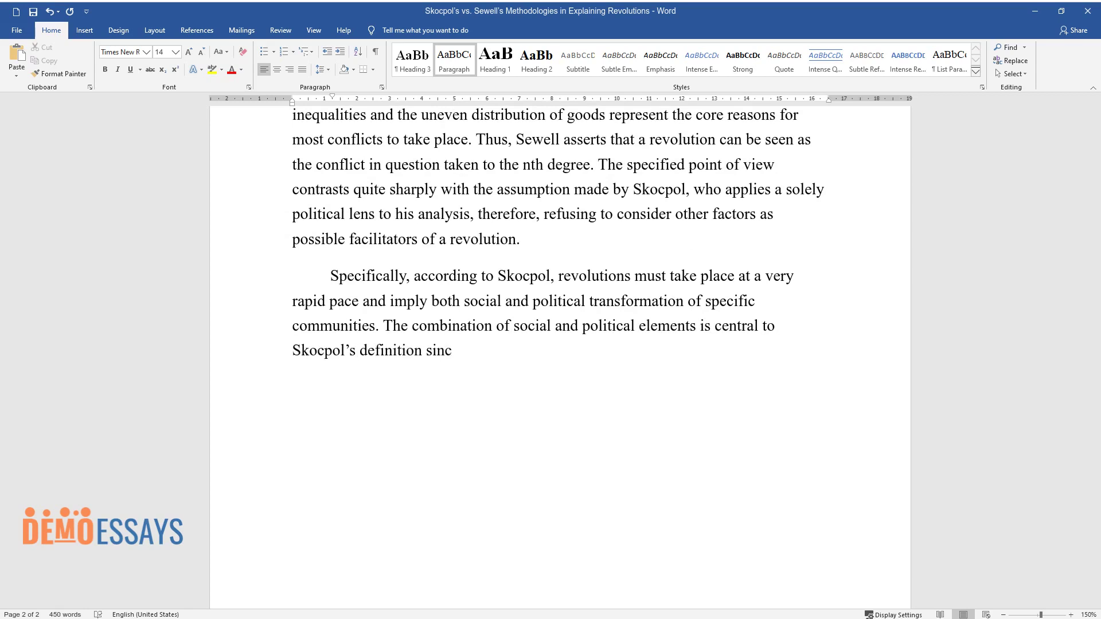
text(e she envisions a revolution in the)
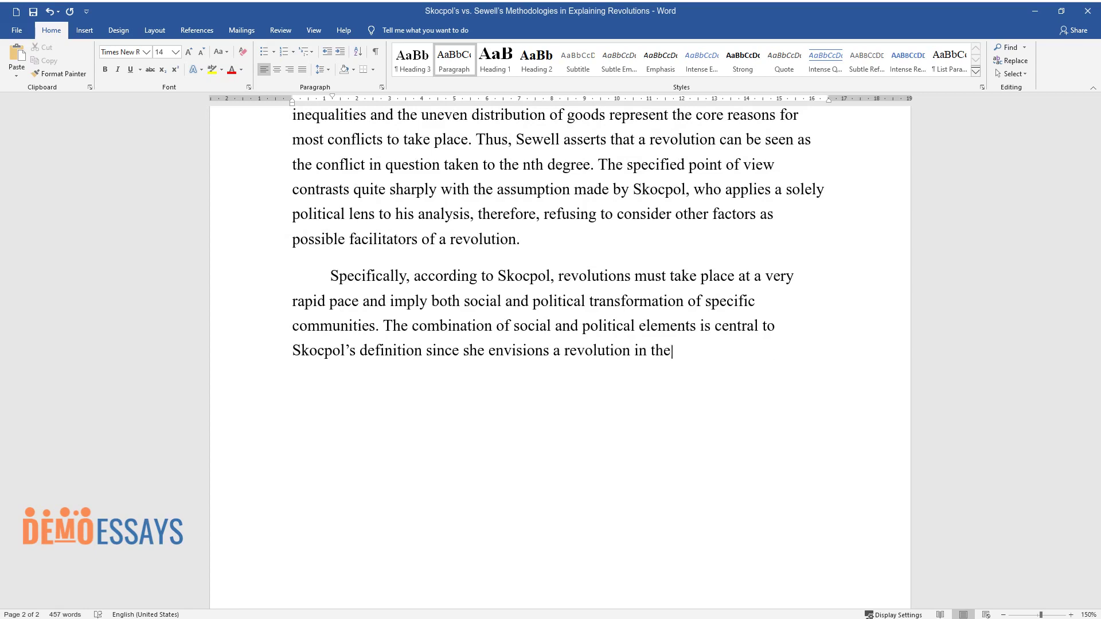
text( as a force that a)
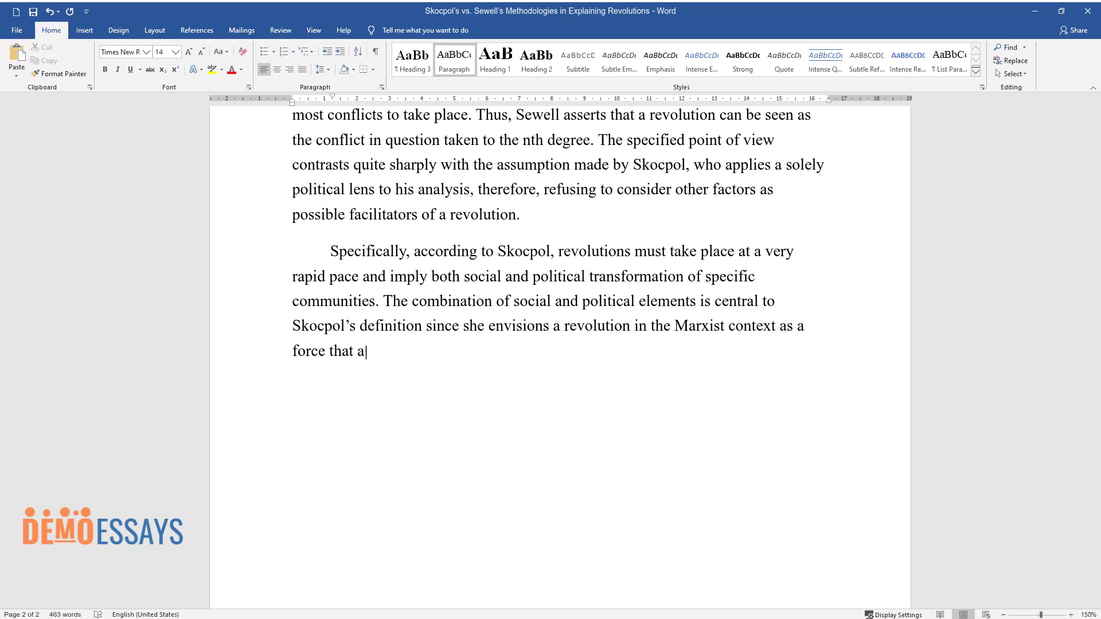
text(lters the)
text(llows the)
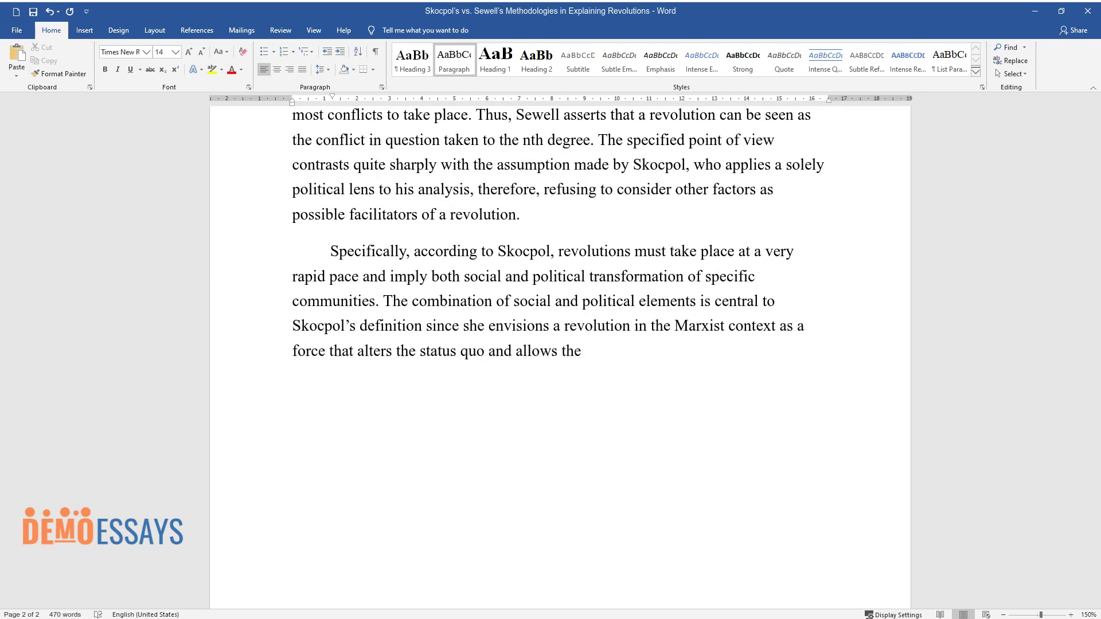
text( working class to take control ove)
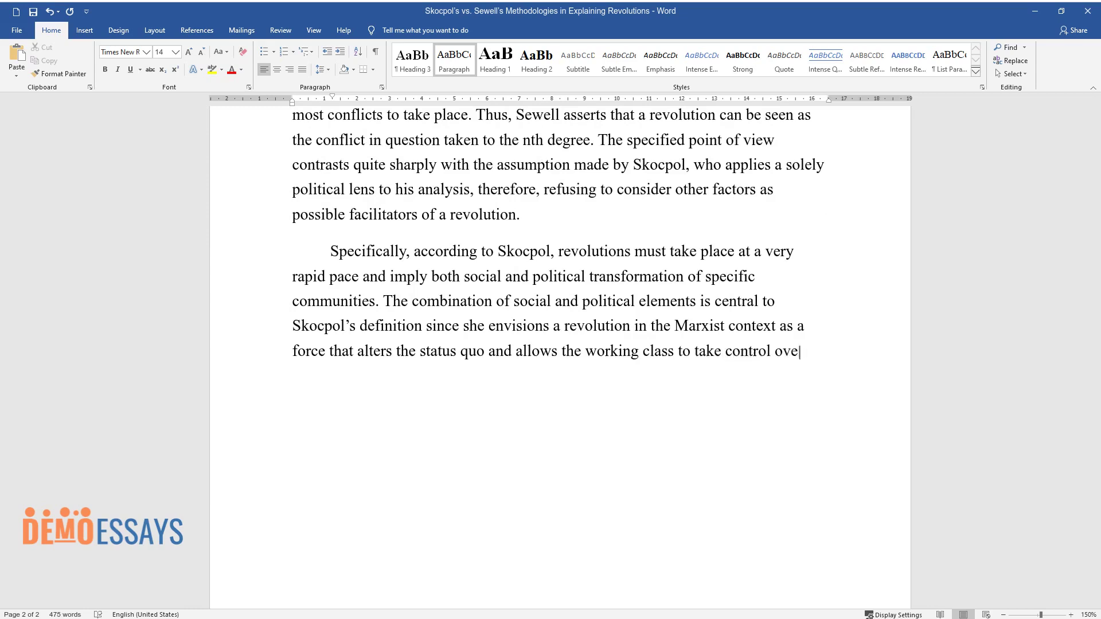
text(r the elite. In turn, Sewell's expl)
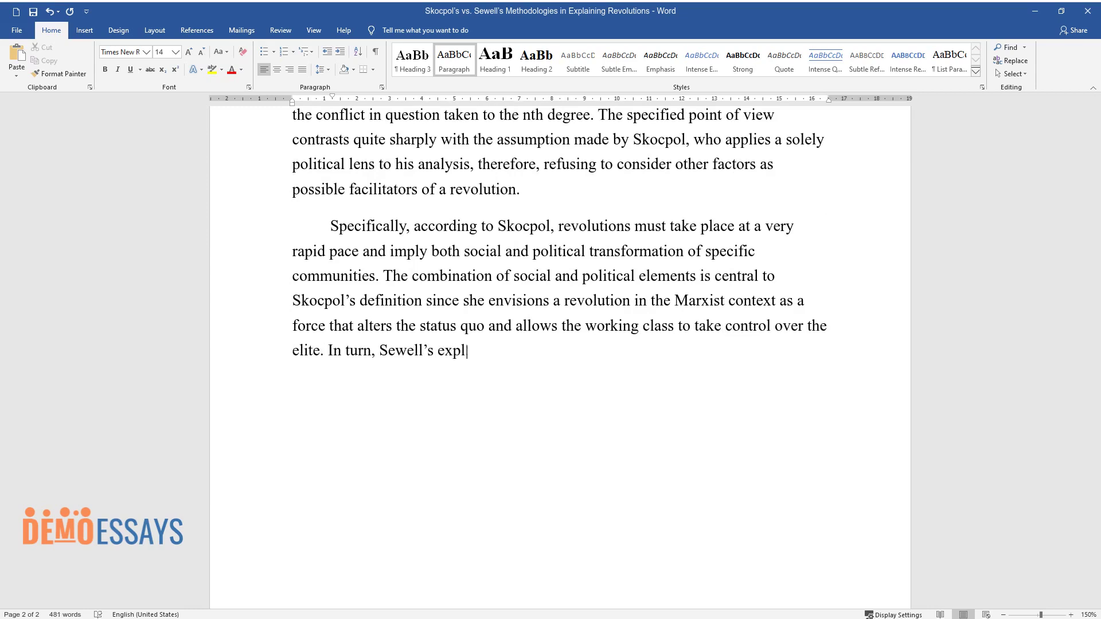
text(anation of a revolution and the me)
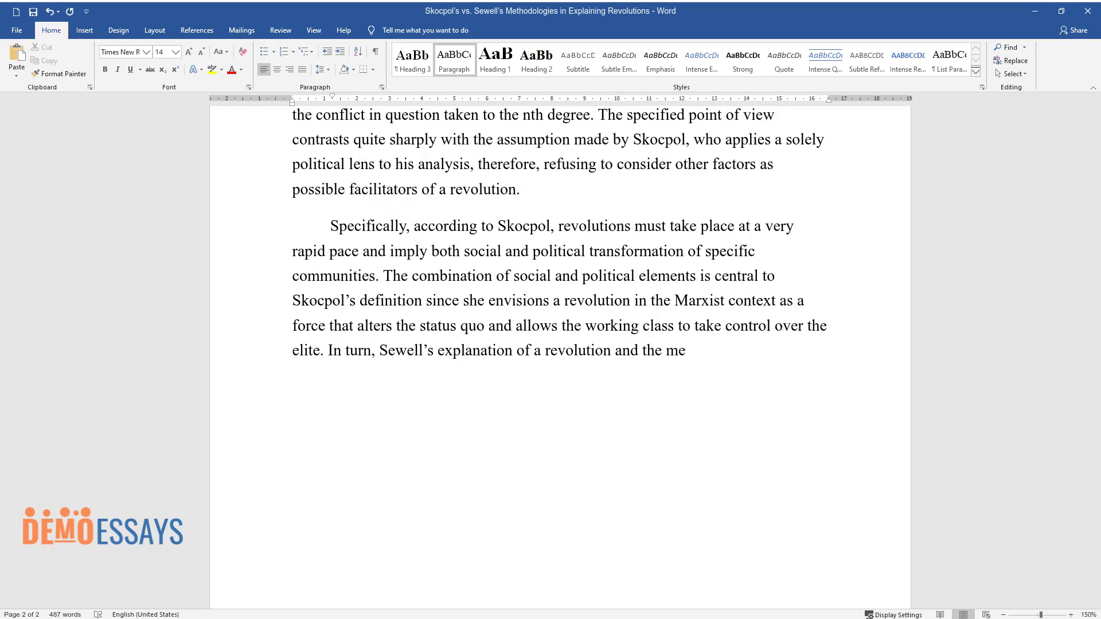
text(thodological approach to studying i)
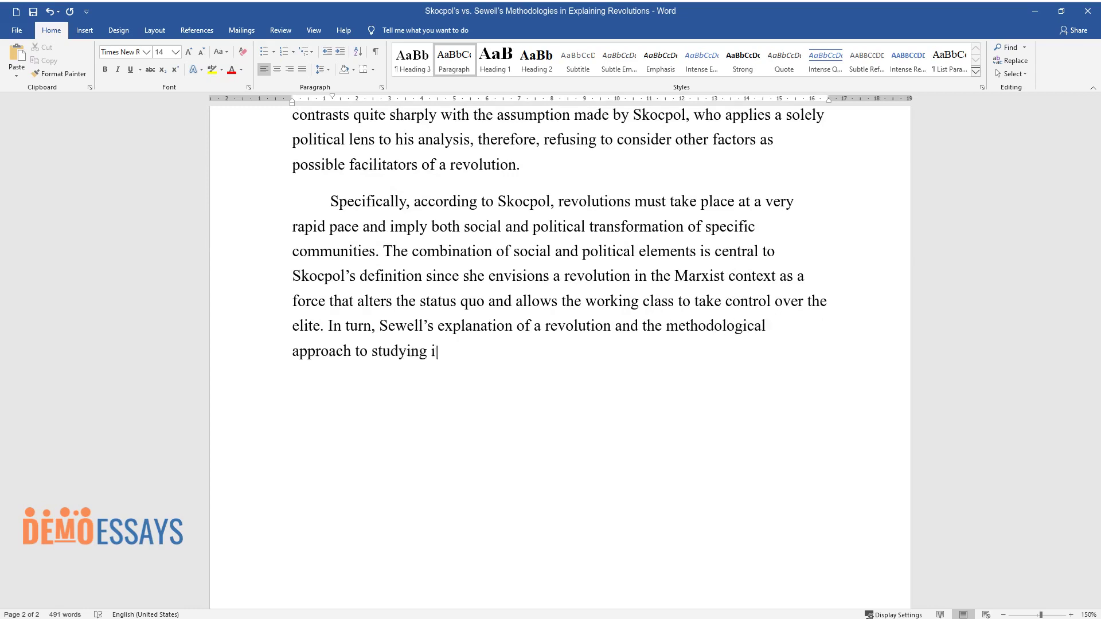
text(t involves the economic perspectiv)
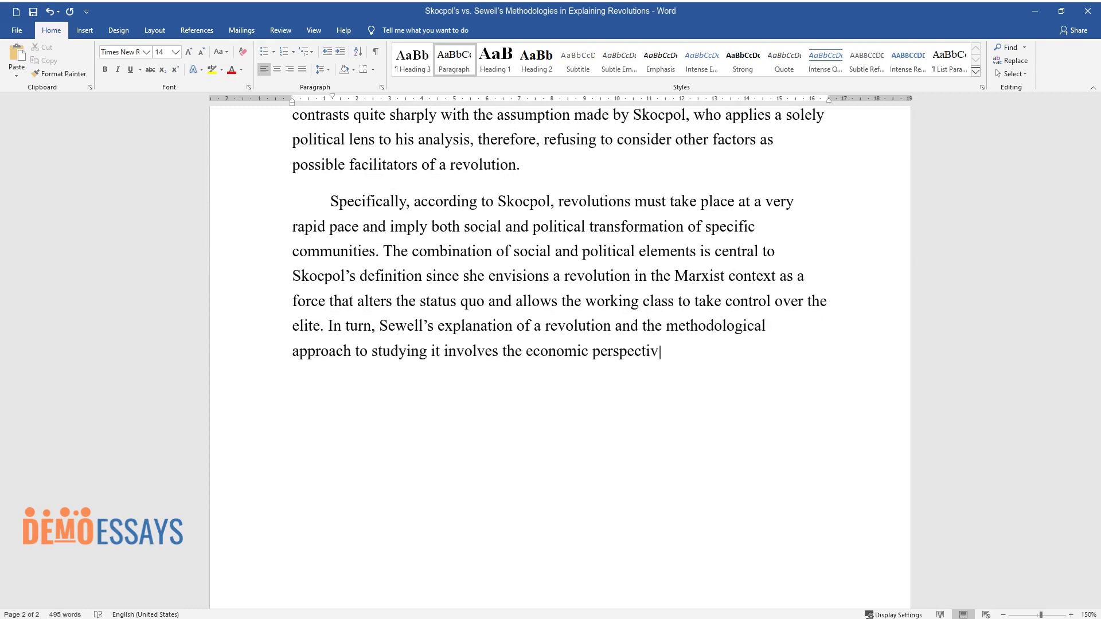
text(ng to the connection between class )
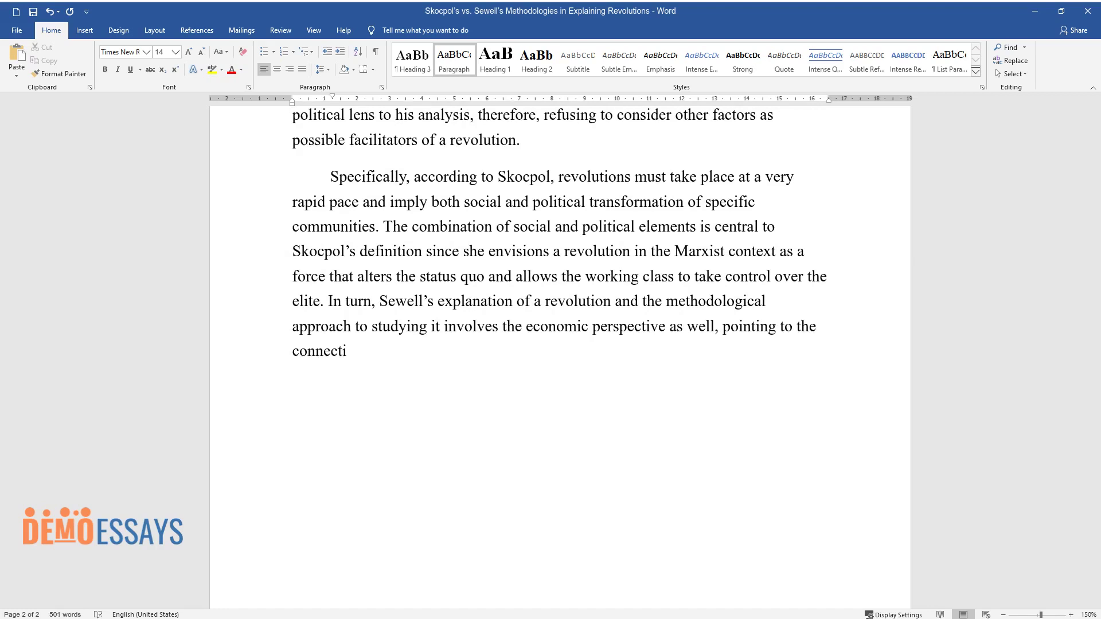
text(conflict and econ)
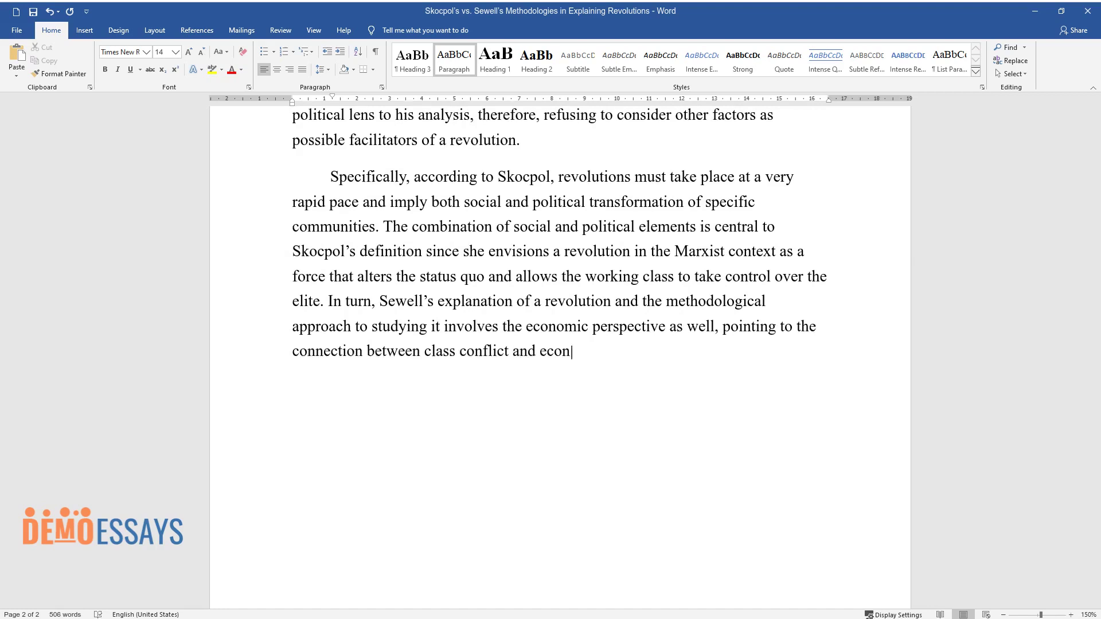
text(omic inequalities. Each of the two )
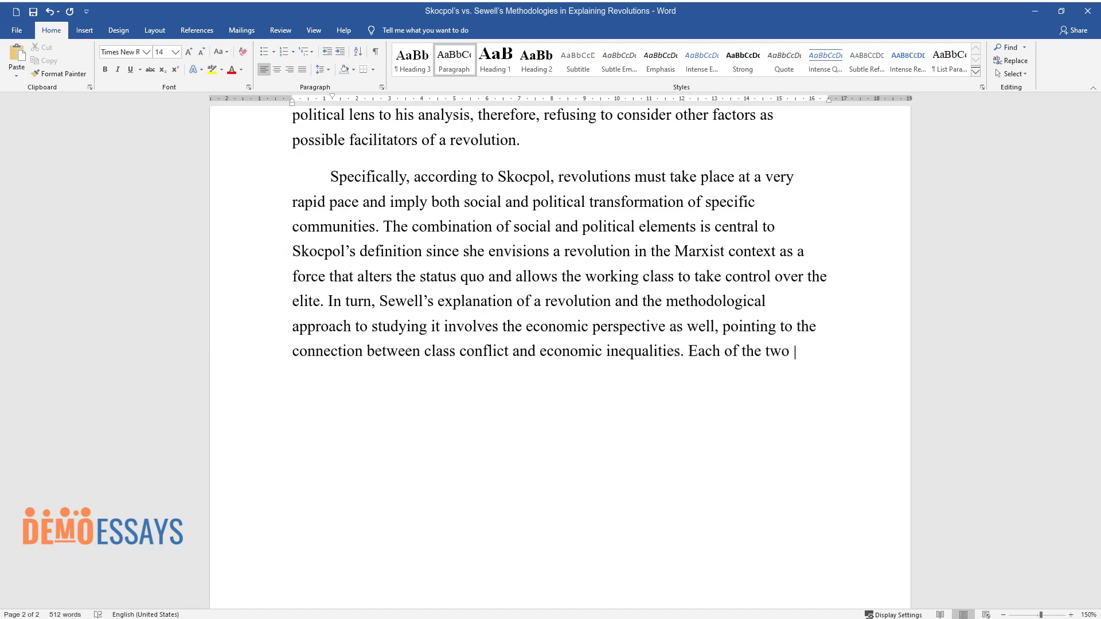
text(perspectives can be considered via)
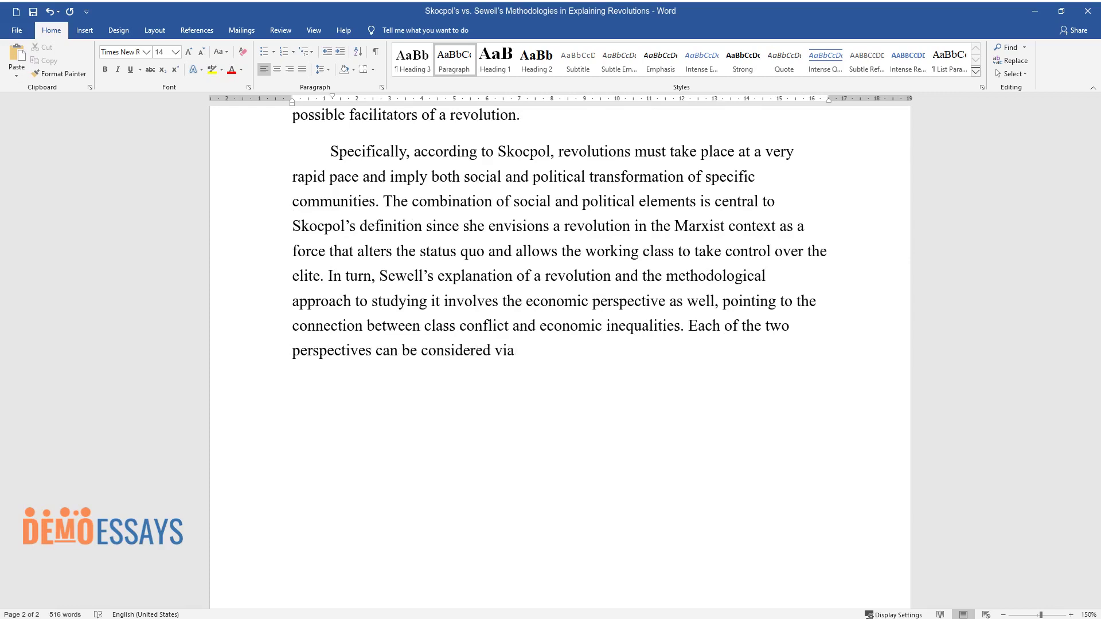
text(ble since each emphasizes one of th)
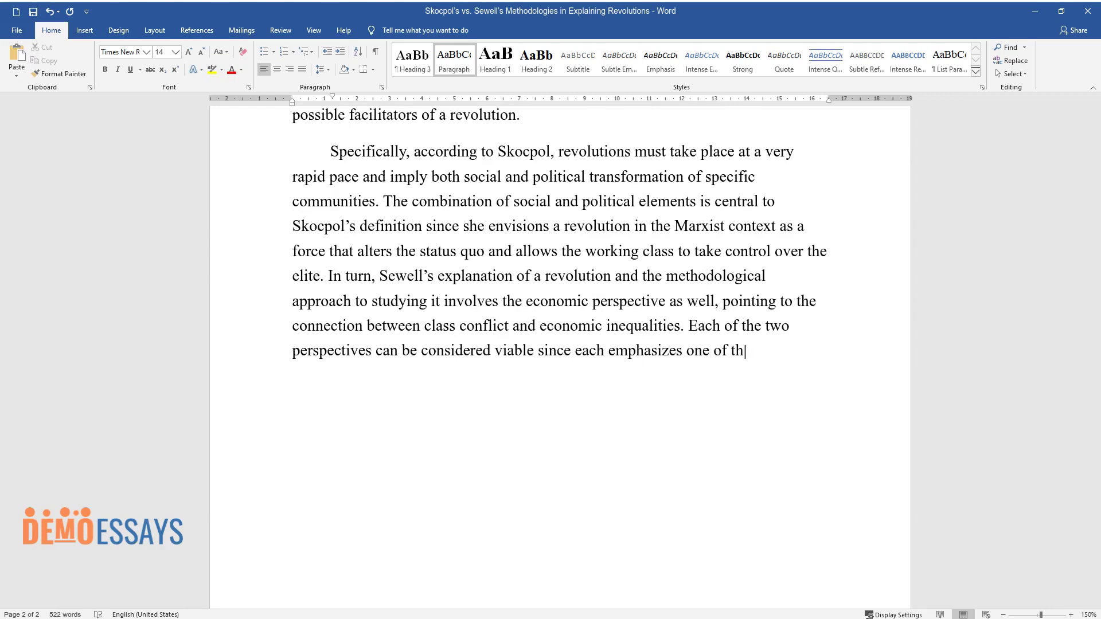
text(e facets of the Marxist movement. Thus, bot)
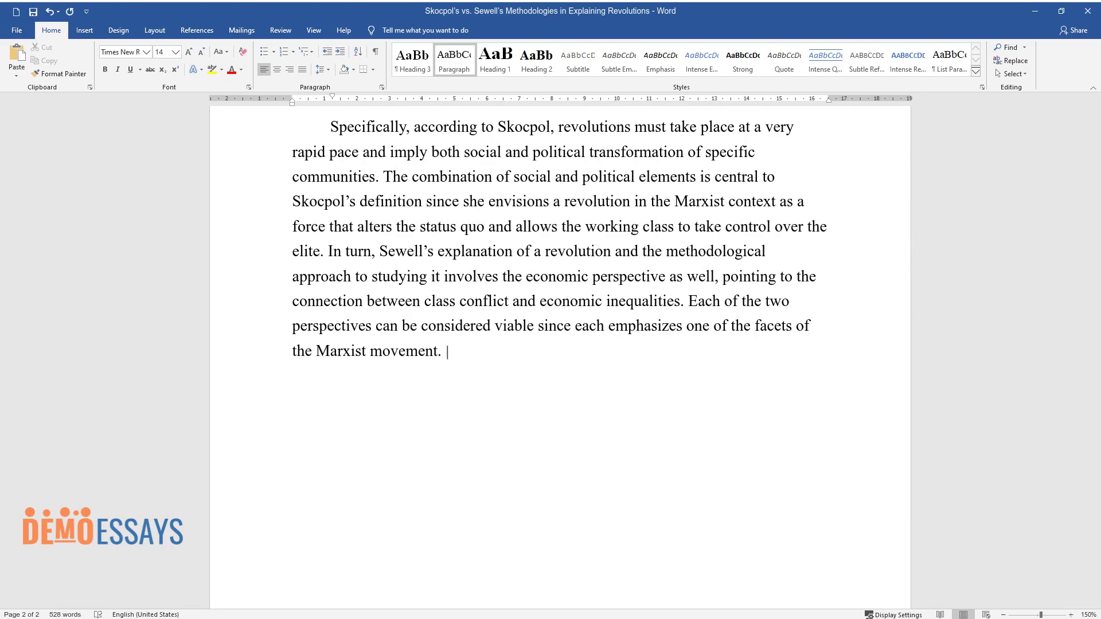
text(h Skocpol and Sewell repre)
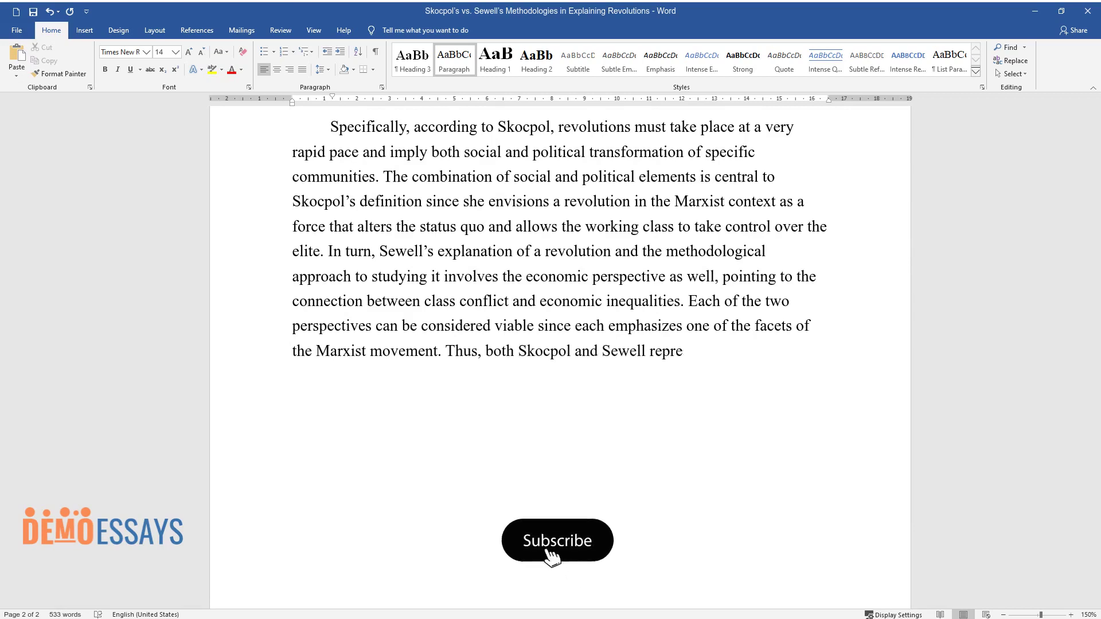
text(sent nuanced and interesting versi)
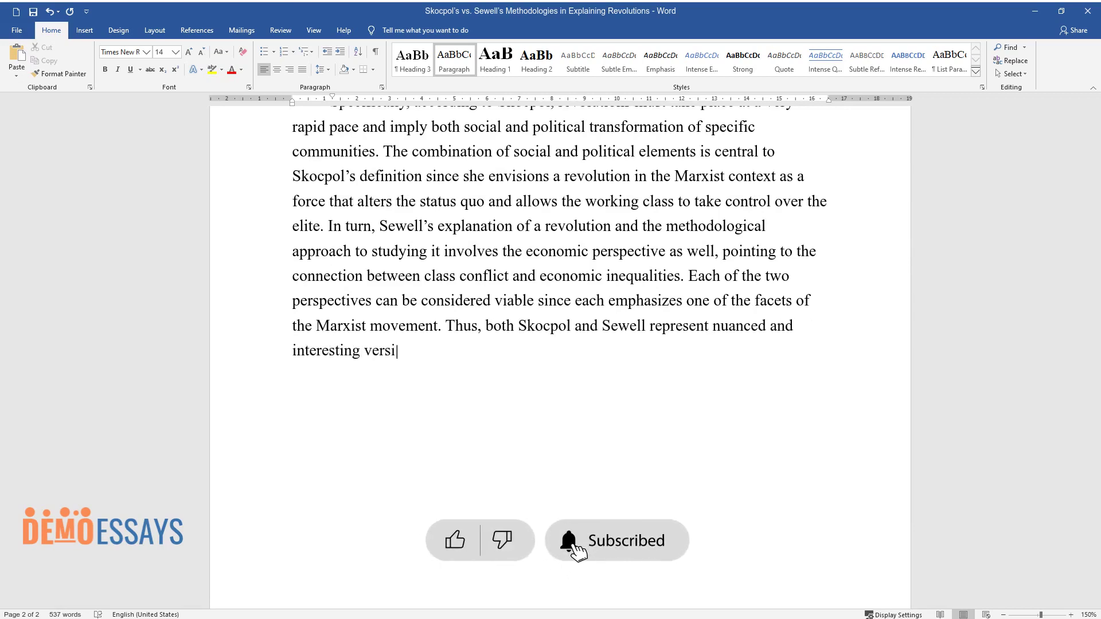
text(ons of how the notion of a revoluti)
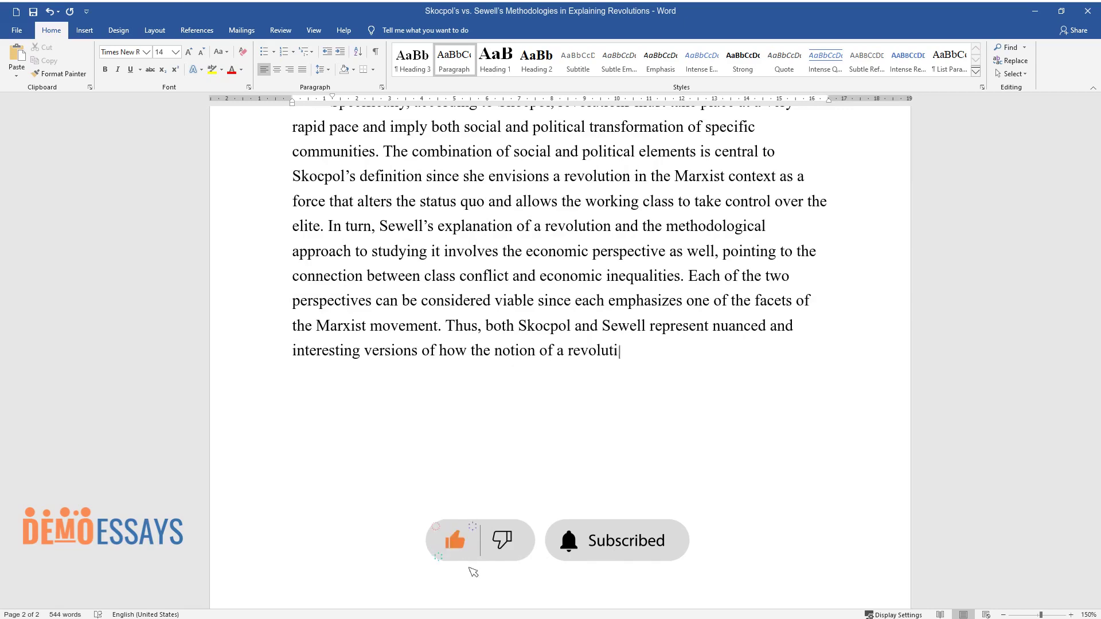
text(on must be approached on a scholar)
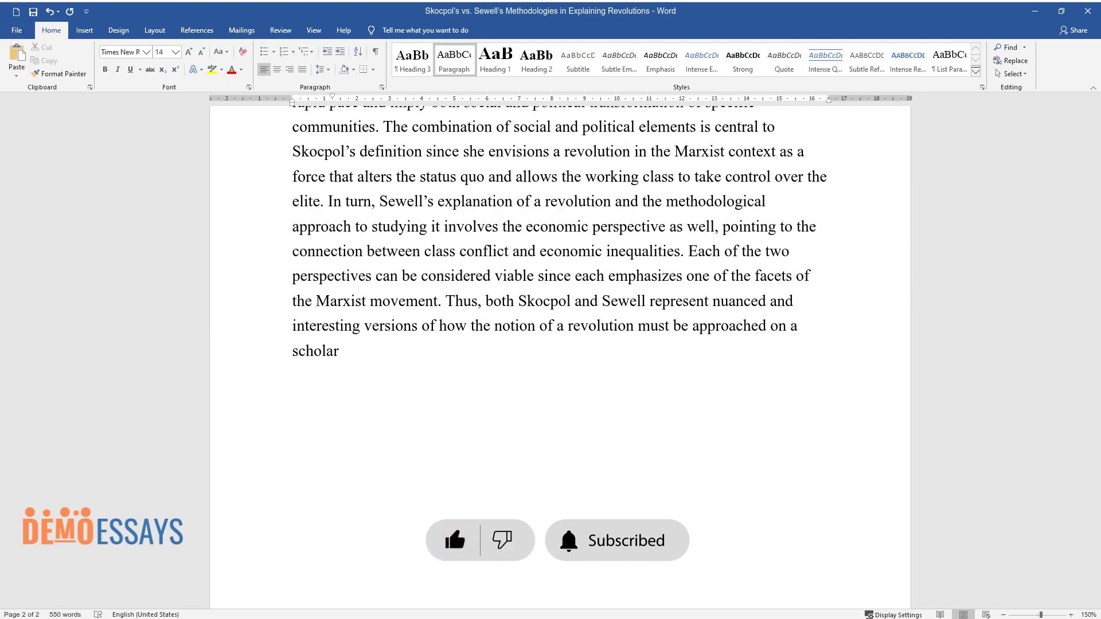